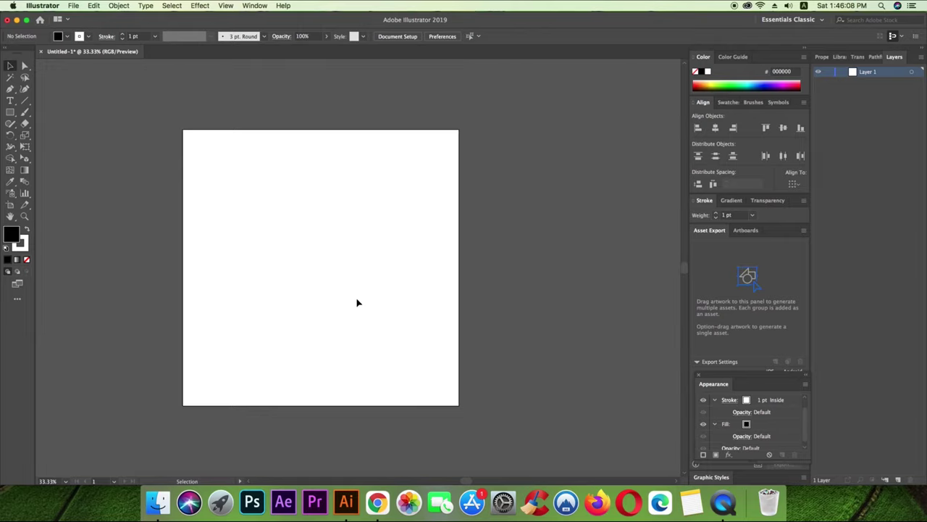
Place the word TYPOGRAPHY in Arial Black on the artboard and enlarge it.
{"action": "scroll", "coordinate": [331, 294], "scroll_direction": "down", "scroll_amount": 2}
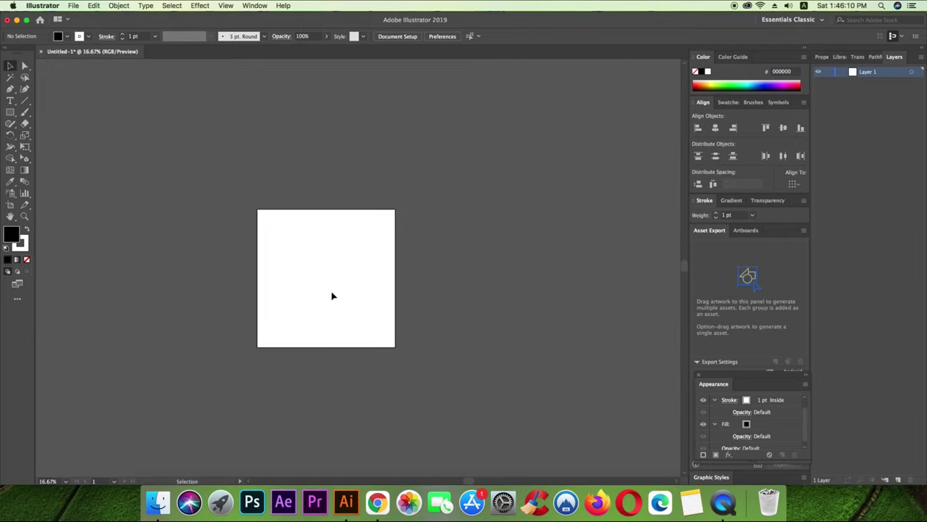
{"action": "scroll", "coordinate": [331, 294], "scroll_direction": "up", "scroll_amount": 2}
{"action": "scroll", "coordinate": [331, 294], "scroll_direction": "up", "scroll_amount": 1}
{"action": "scroll", "coordinate": [333, 295], "scroll_direction": "down", "scroll_amount": 2}
{"action": "scroll", "coordinate": [333, 296], "scroll_direction": "up", "scroll_amount": 1}
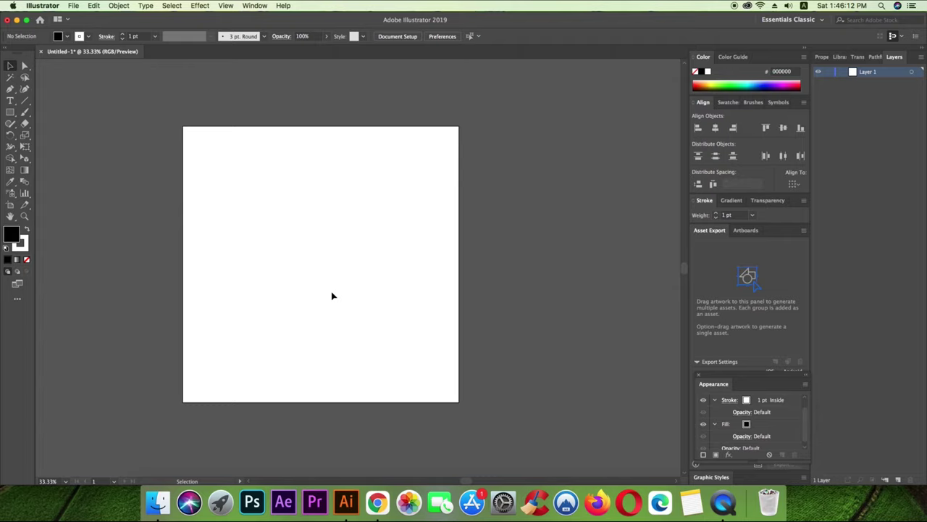
{"action": "scroll", "coordinate": [333, 296], "scroll_direction": "up", "scroll_amount": 1}
{"action": "scroll", "coordinate": [333, 296], "scroll_direction": "down", "scroll_amount": 1}
{"action": "scroll", "coordinate": [333, 296], "scroll_direction": "up", "scroll_amount": 1}
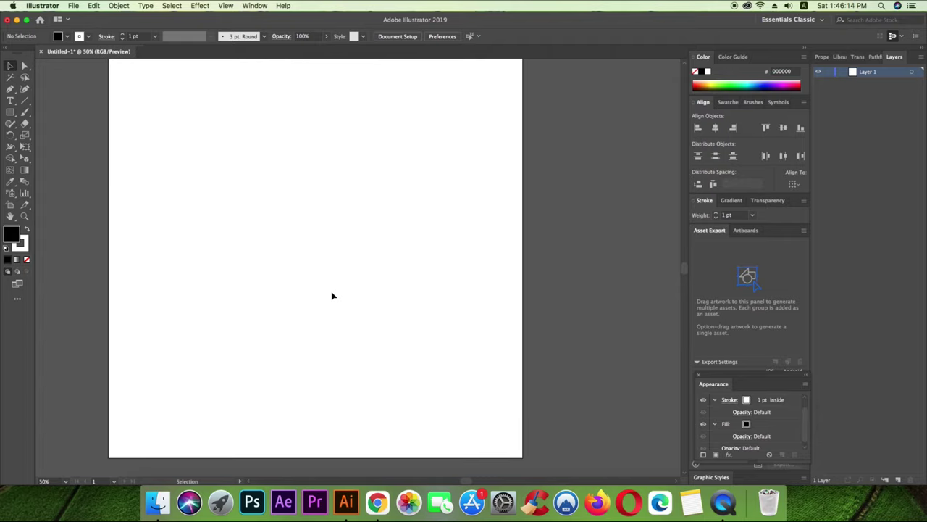
{"action": "scroll", "coordinate": [332, 296], "scroll_direction": "down", "scroll_amount": 1}
{"action": "scroll", "coordinate": [323, 290], "scroll_direction": "up", "scroll_amount": 1}
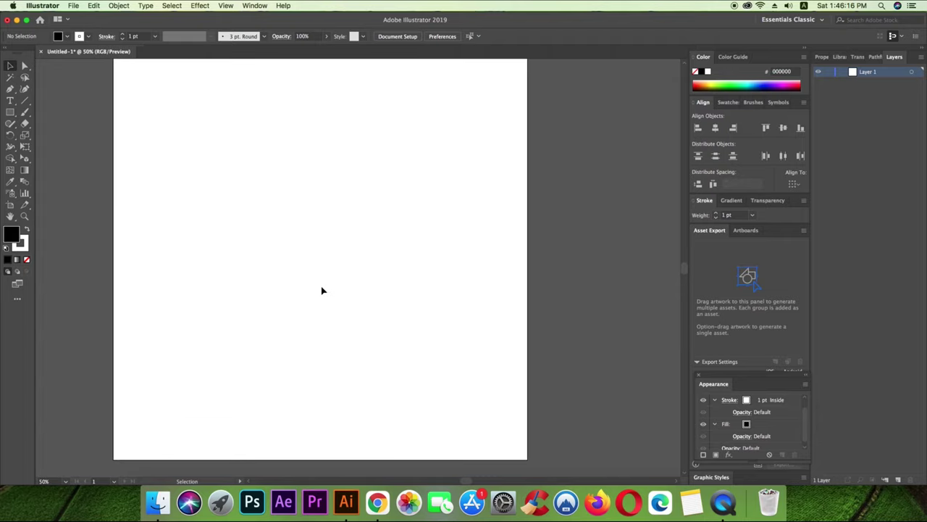
{"action": "scroll", "coordinate": [311, 269], "scroll_direction": "up", "scroll_amount": 1}
{"action": "scroll", "coordinate": [349, 266], "scroll_direction": "down", "scroll_amount": 1}
{"action": "scroll", "coordinate": [348, 267], "scroll_direction": "down", "scroll_amount": 1}
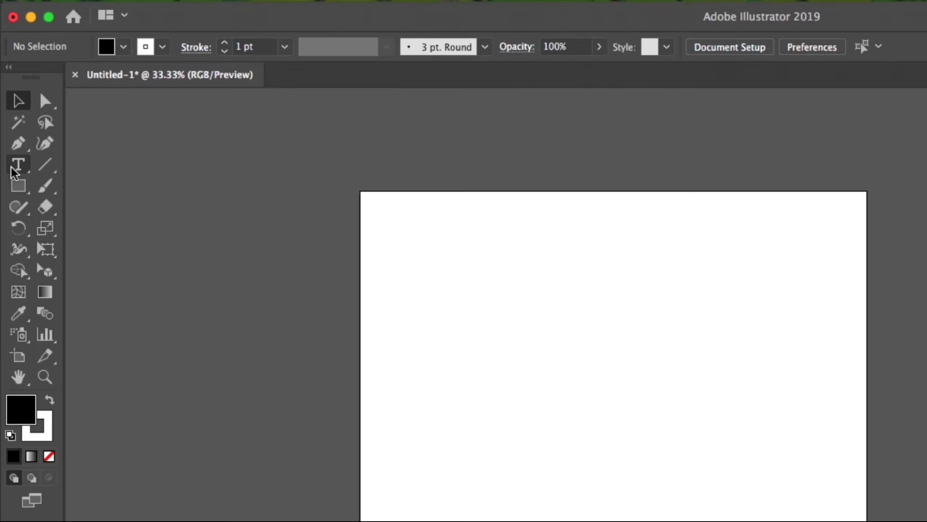
{"action": "left_click_drag", "start_coordinate": [15, 168], "coordinate": [85, 164]}
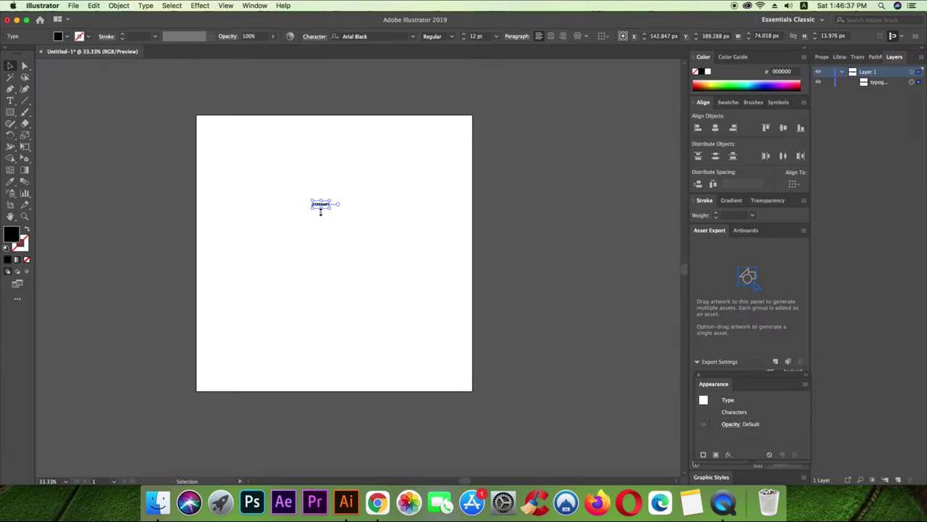
{"action": "left_click_drag", "start_coordinate": [320, 209], "coordinate": [323, 282]}
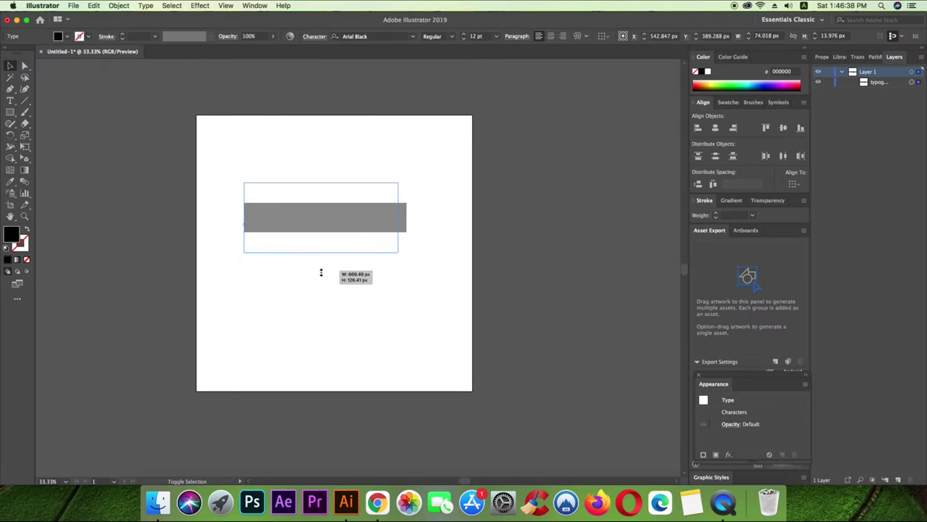
Move the TYPOGRAPHY text straight up near the top of the artboard.
{"action": "left_click_drag", "start_coordinate": [424, 230], "coordinate": [425, 187]}
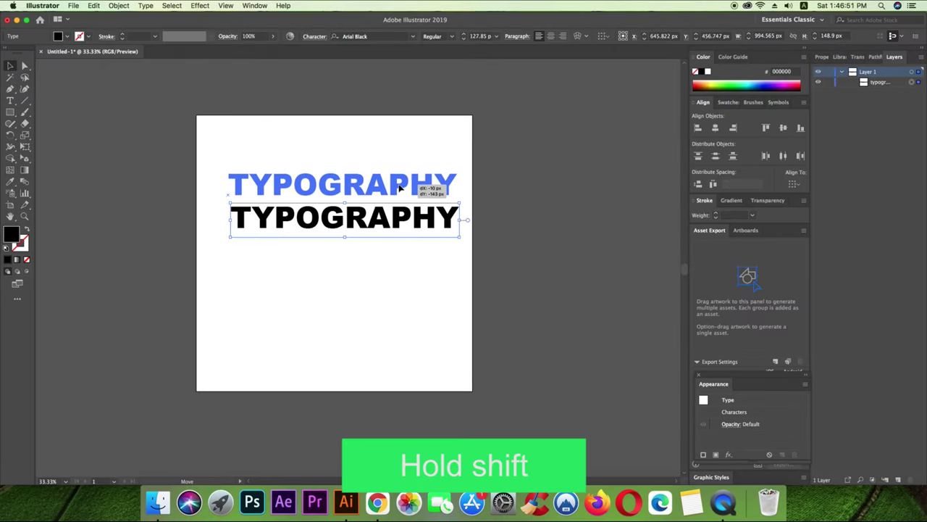
{"action": "left_click_drag", "start_coordinate": [428, 241], "coordinate": [284, 157]}
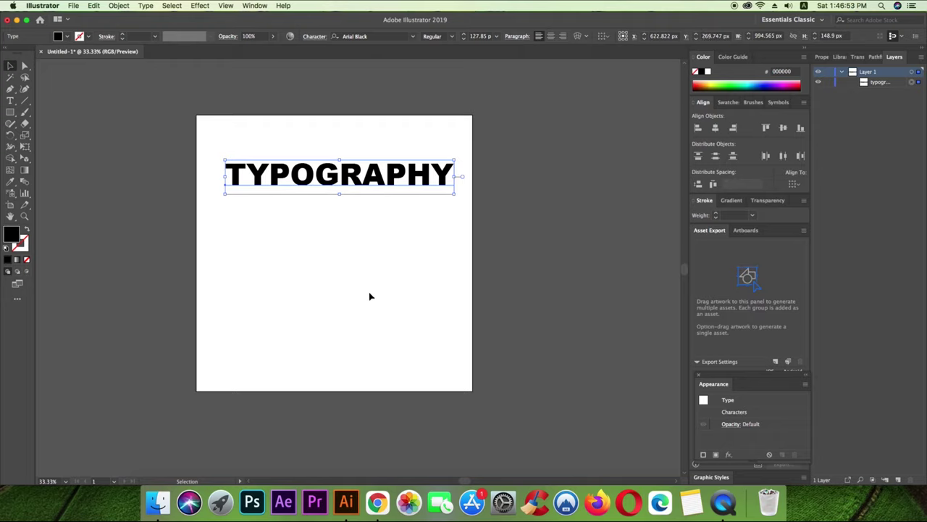
{"action": "left_click", "coordinate": [417, 282]}
Draw a locked black rectangle covering the artboard, behind the TYPOGRAPHY text.
{"action": "left_click", "coordinate": [11, 113]}
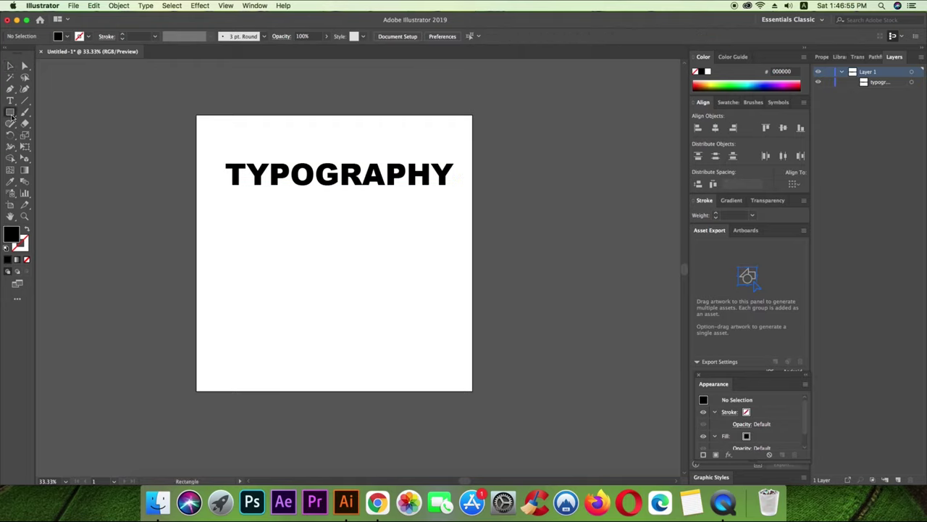
{"action": "left_click_drag", "start_coordinate": [191, 108], "coordinate": [479, 400]}
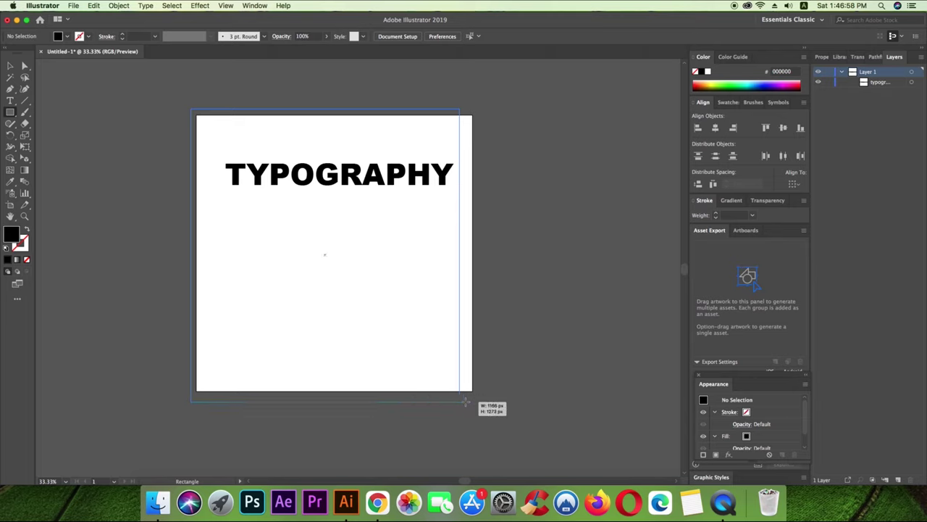
{"action": "left_click", "coordinate": [830, 81]}
{"action": "left_click_drag", "start_coordinate": [878, 92], "coordinate": [878, 78]}
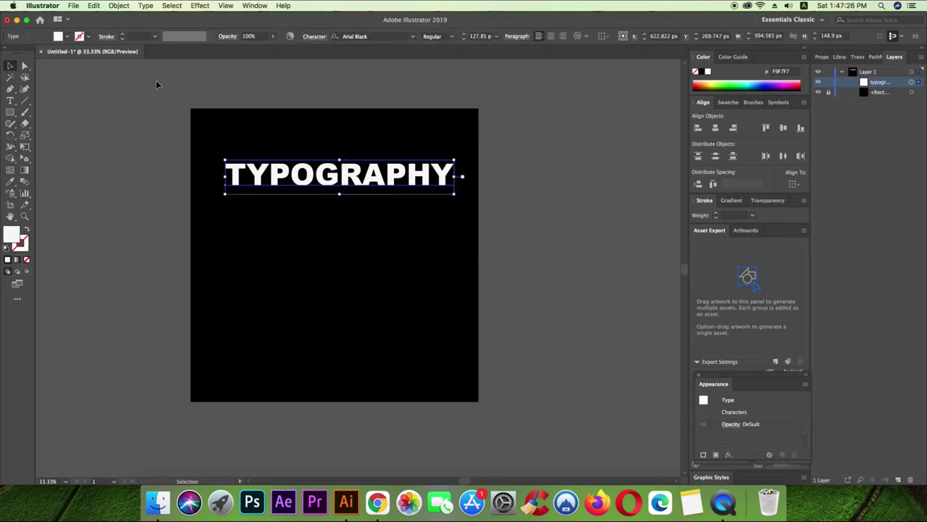
Duplicate TYPOGRAPHY near the artboard bottom with a black fill, and select both copies.
{"action": "left_click_drag", "start_coordinate": [379, 178], "coordinate": [380, 342]}
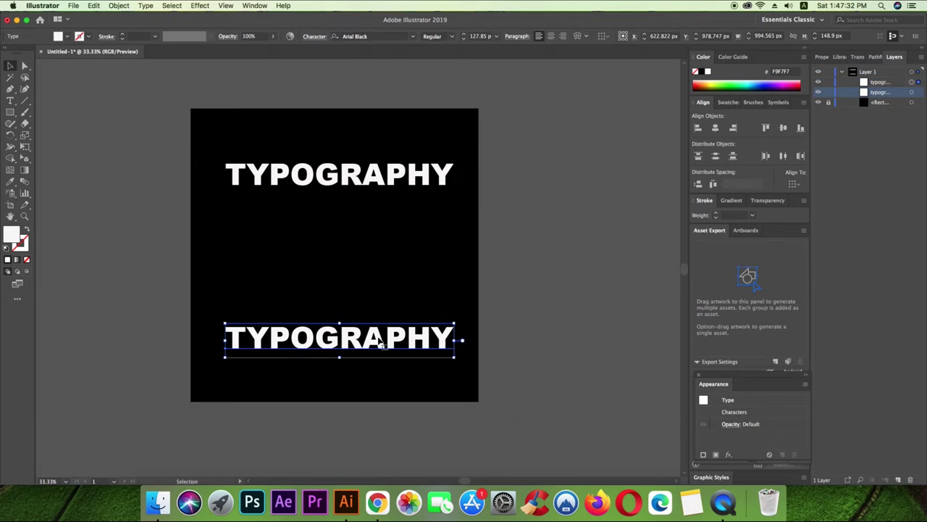
{"action": "key", "text": "i"}
{"action": "left_click", "coordinate": [375, 253]}
{"action": "key", "text": "v"}
{"action": "left_click", "coordinate": [100, 172]}
{"action": "left_click", "coordinate": [353, 178]}
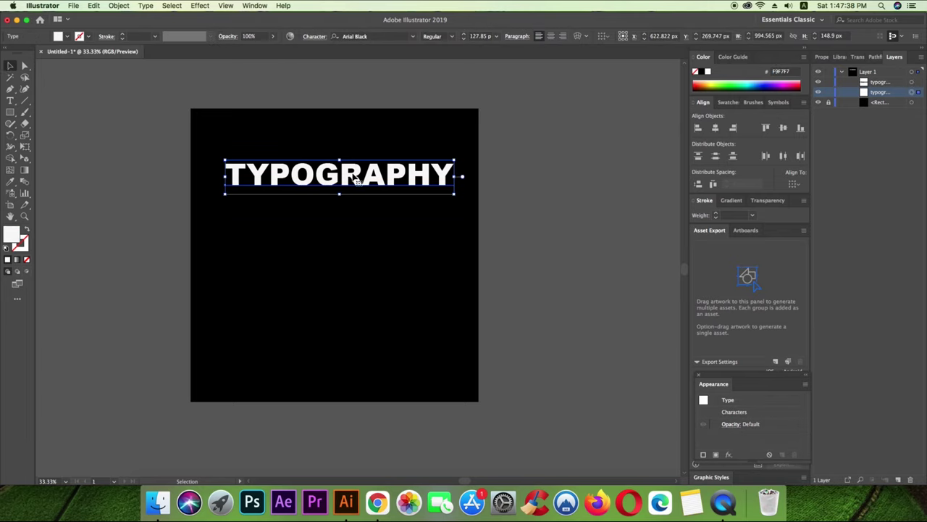
{"action": "left_click", "coordinate": [354, 342], "text": "shift"}
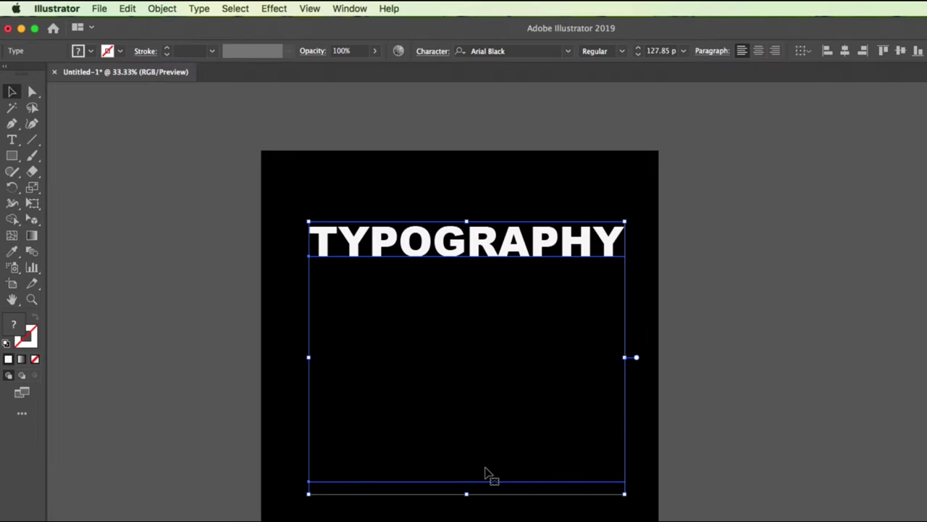
Blend the white and black TYPOGRAPHY copies with Object > Blend > Make, then reselect the blend.
{"action": "left_click", "coordinate": [153, 9]}
{"action": "mouse_move", "coordinate": [174, 344]}
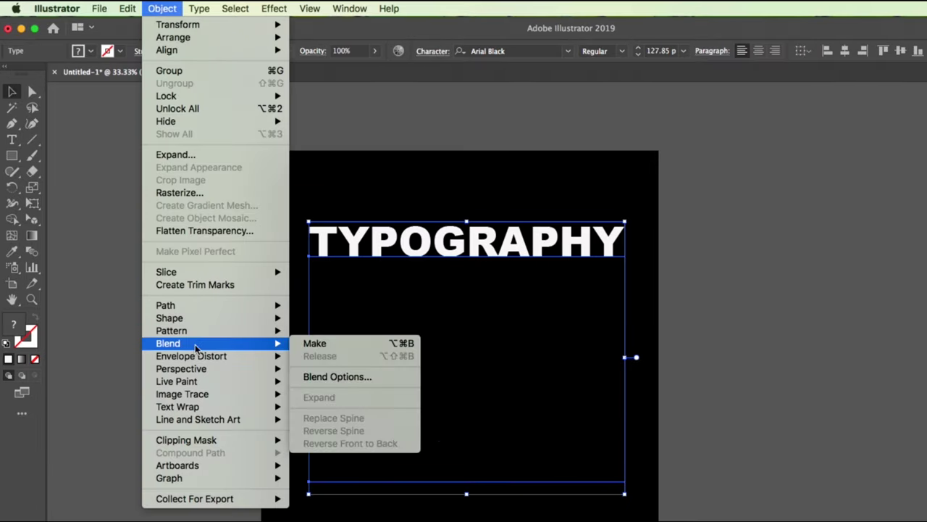
{"action": "left_click", "coordinate": [332, 345]}
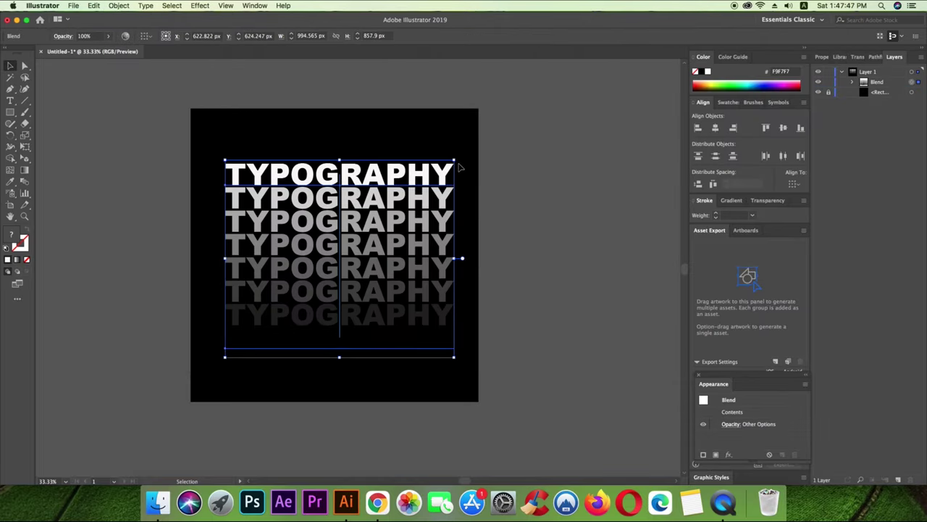
{"action": "left_click", "coordinate": [436, 140]}
{"action": "left_click_drag", "start_coordinate": [292, 143], "coordinate": [398, 356]}
{"action": "left_click", "coordinate": [548, 240]}
{"action": "left_click", "coordinate": [360, 224]}
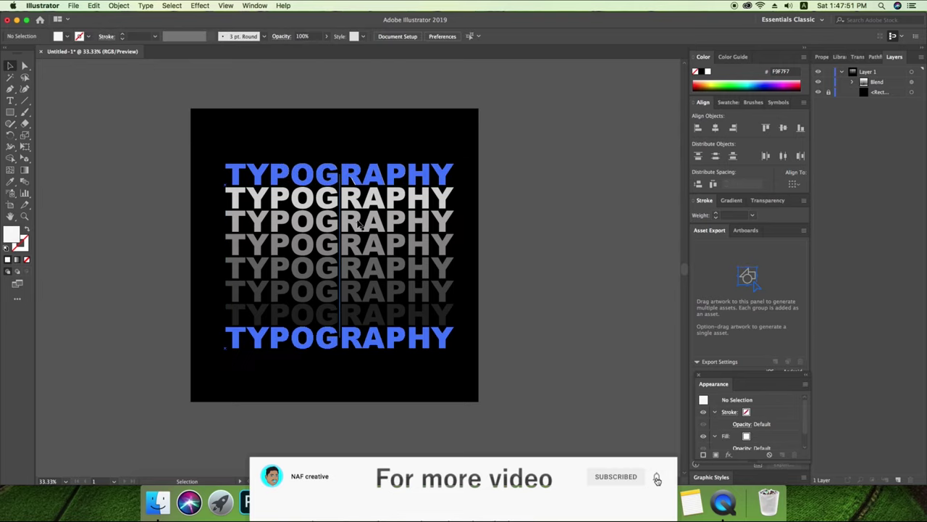
{"action": "left_click_drag", "start_coordinate": [310, 297], "coordinate": [373, 356]}
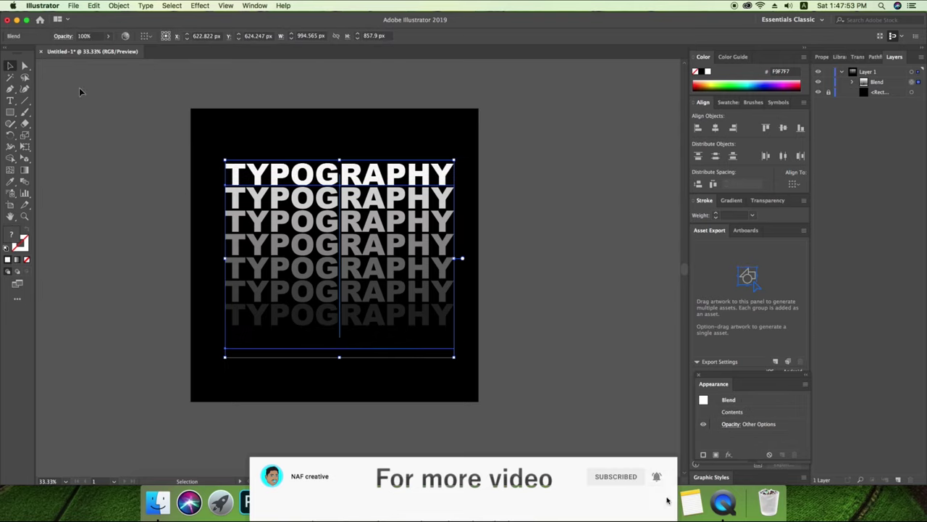
{"action": "left_click", "coordinate": [116, 7]}
{"action": "mouse_move", "coordinate": [123, 248]}
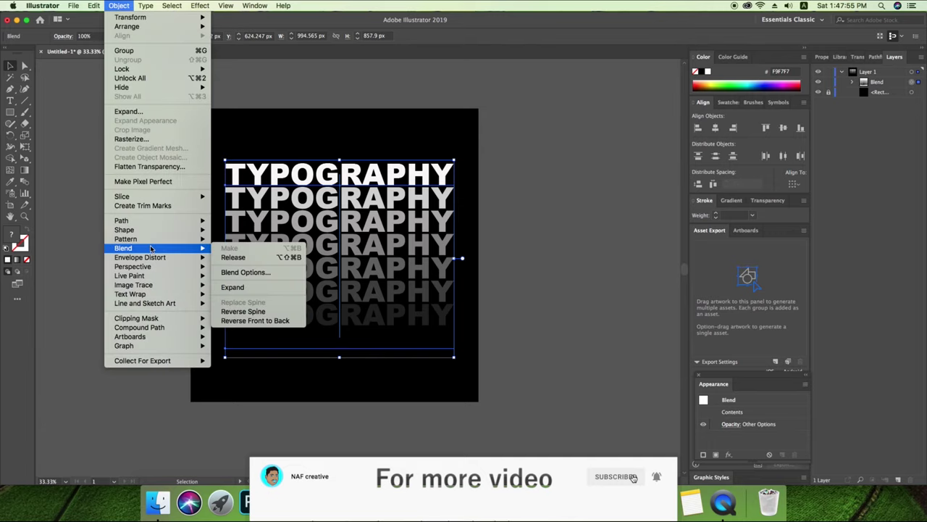
{"action": "left_click", "coordinate": [244, 272]}
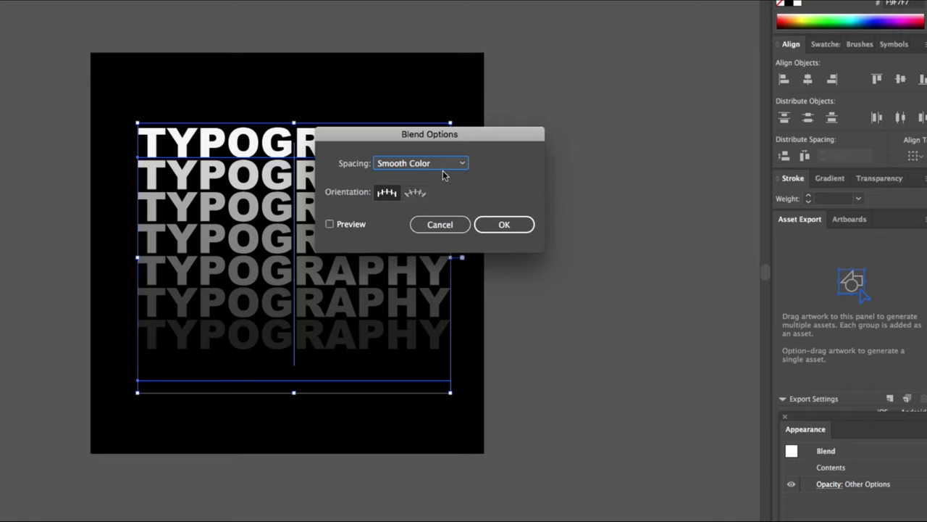
{"action": "left_click", "coordinate": [460, 188]}
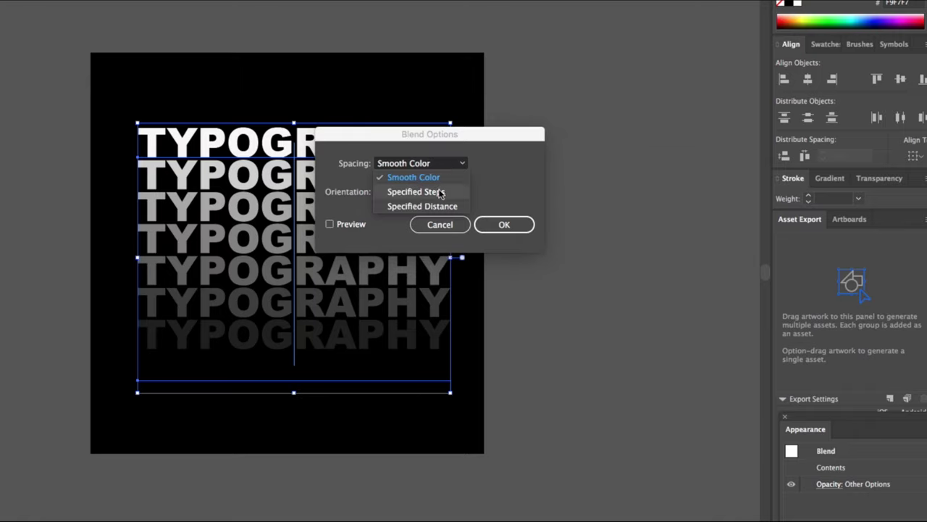
{"action": "left_click", "coordinate": [441, 192]}
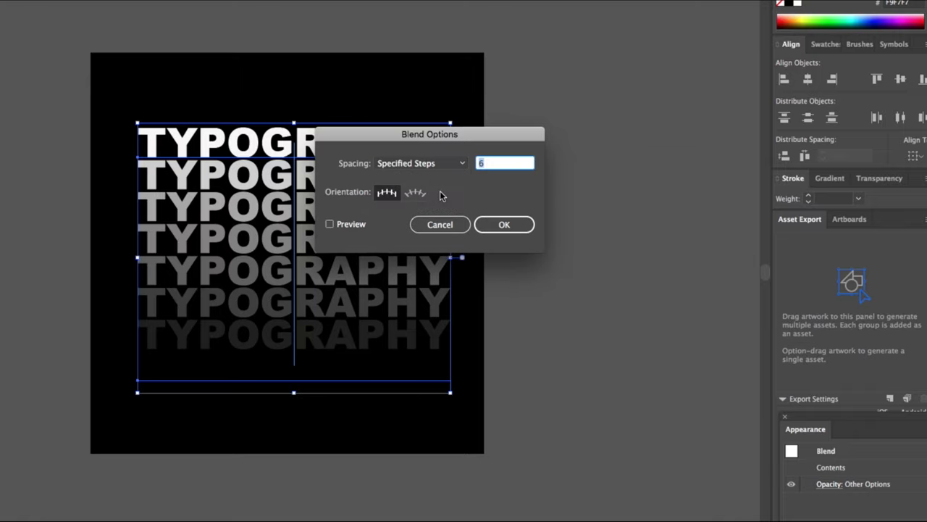
{"action": "left_click", "coordinate": [329, 225]}
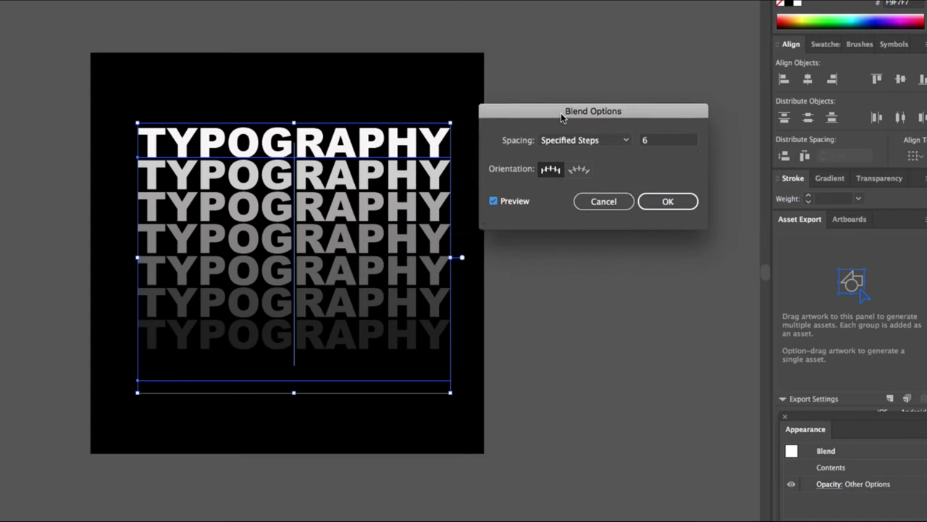
{"action": "double_click", "coordinate": [489, 163]}
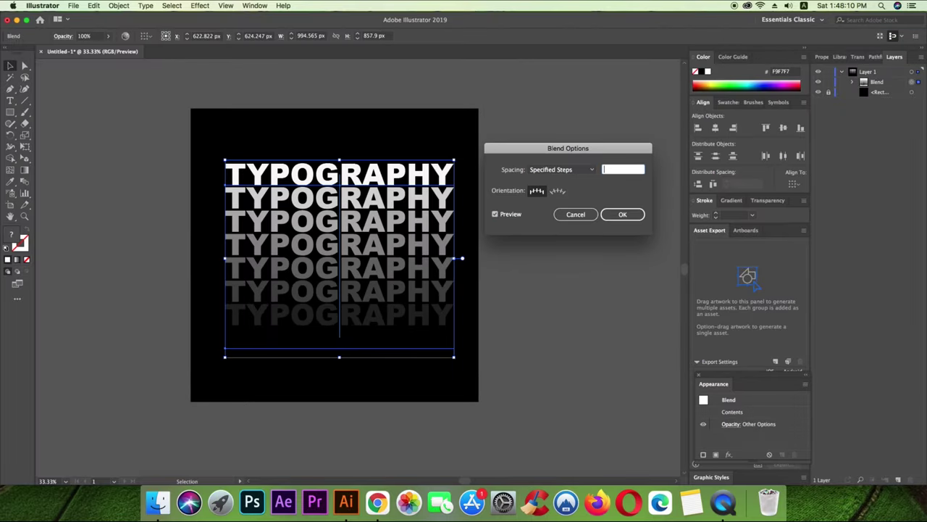
{"action": "type", "text": "10"}
{"action": "key", "text": "Return"}
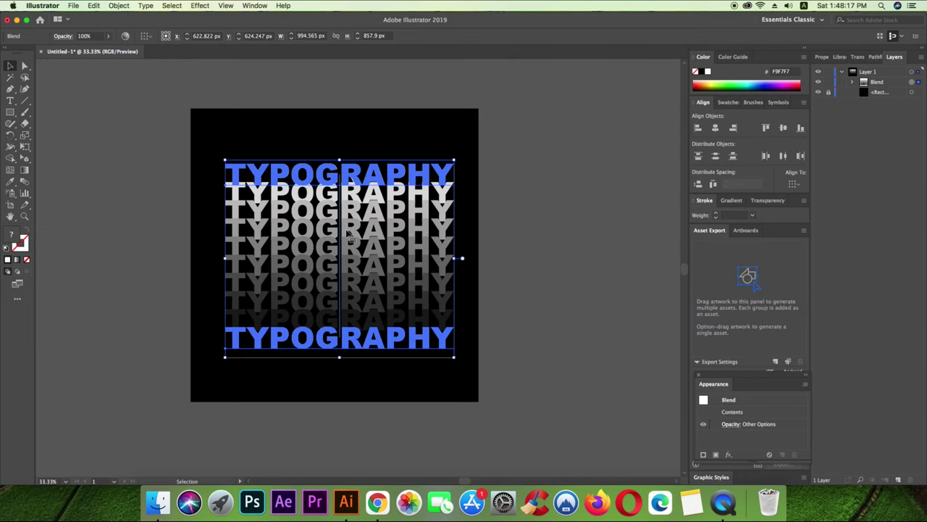
{"action": "key", "text": "a"}
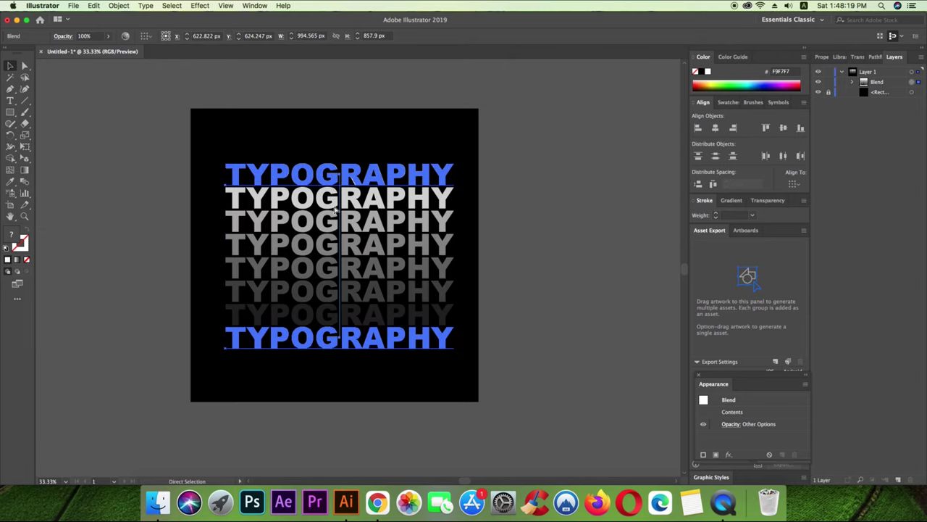
{"action": "key", "text": "v"}
{"action": "left_click", "coordinate": [353, 153]}
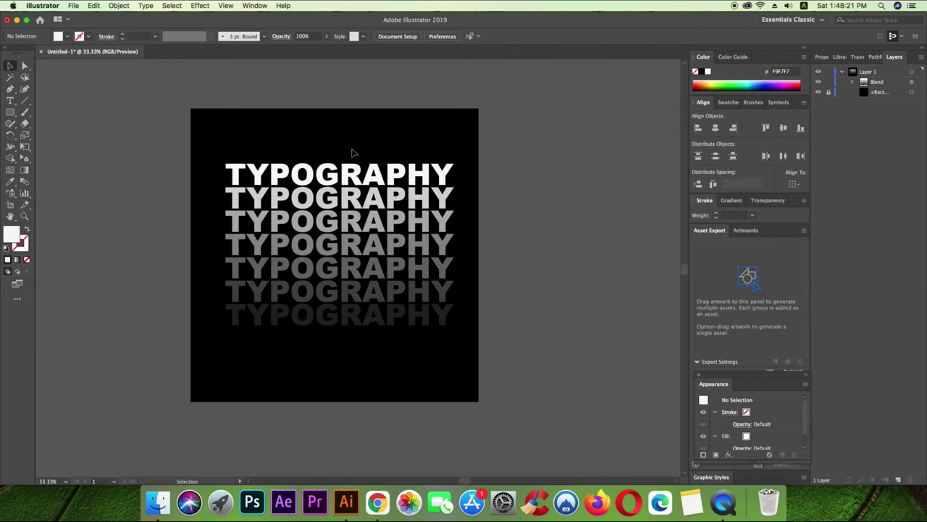
{"action": "left_click", "coordinate": [290, 339]}
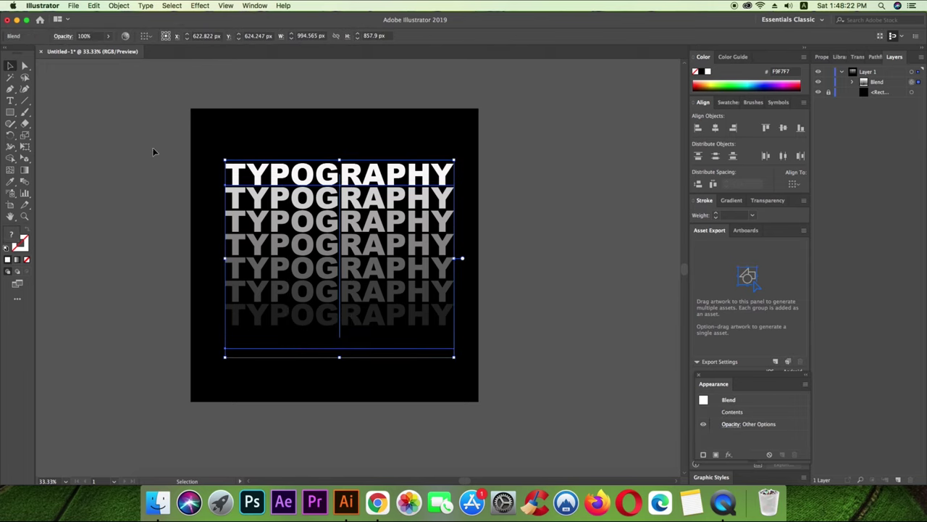
Start an Envelope Distort warp on the TYPOGRAPHY blend, with Warp Options moved aside.
{"action": "left_click", "coordinate": [119, 6]}
{"action": "mouse_move", "coordinate": [140, 257]}
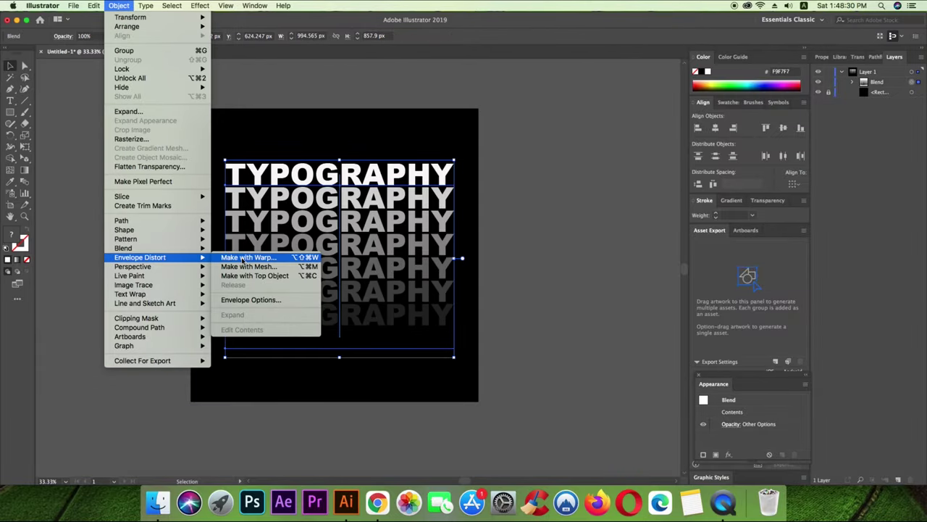
{"action": "left_click", "coordinate": [244, 258]}
{"action": "left_click_drag", "start_coordinate": [513, 150], "coordinate": [619, 125]}
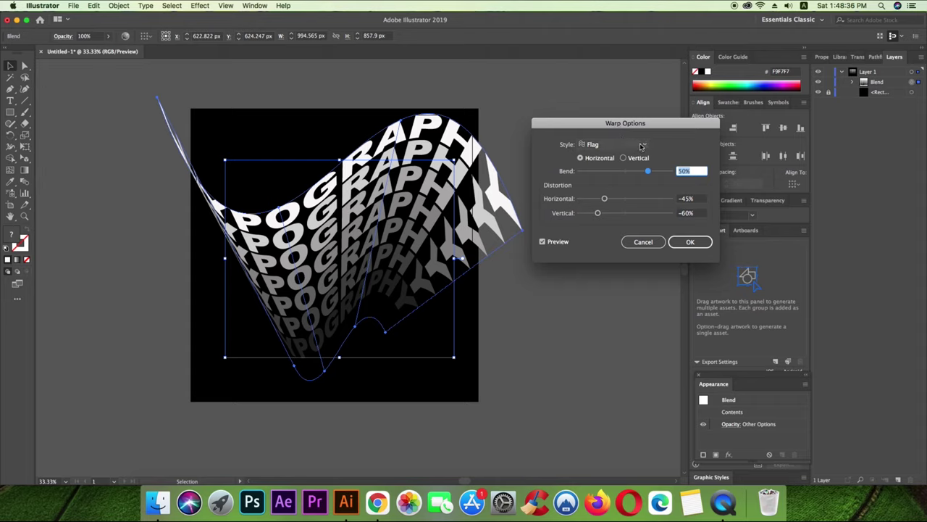
Preview the Wave, Rise and Twist warp styles on the blend.
{"action": "left_click", "coordinate": [641, 145]}
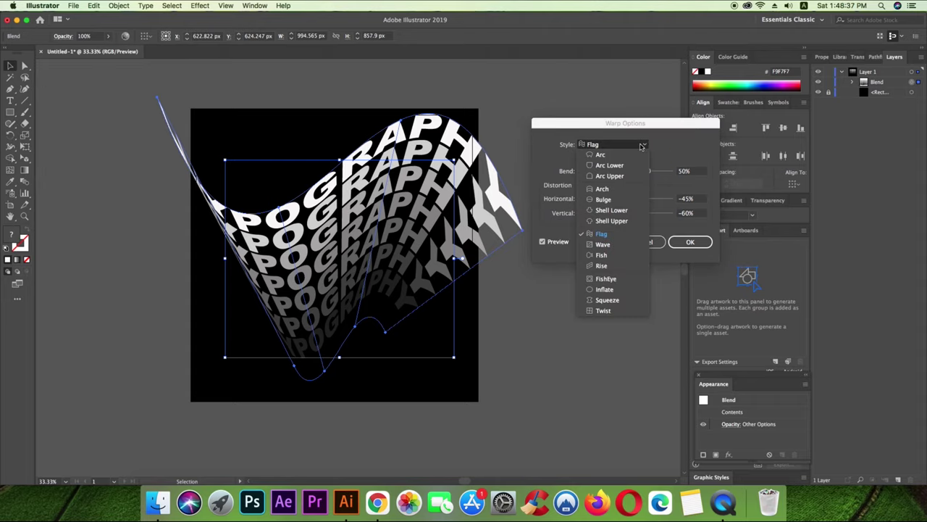
{"action": "left_click", "coordinate": [615, 245]}
{"action": "left_click", "coordinate": [644, 148]}
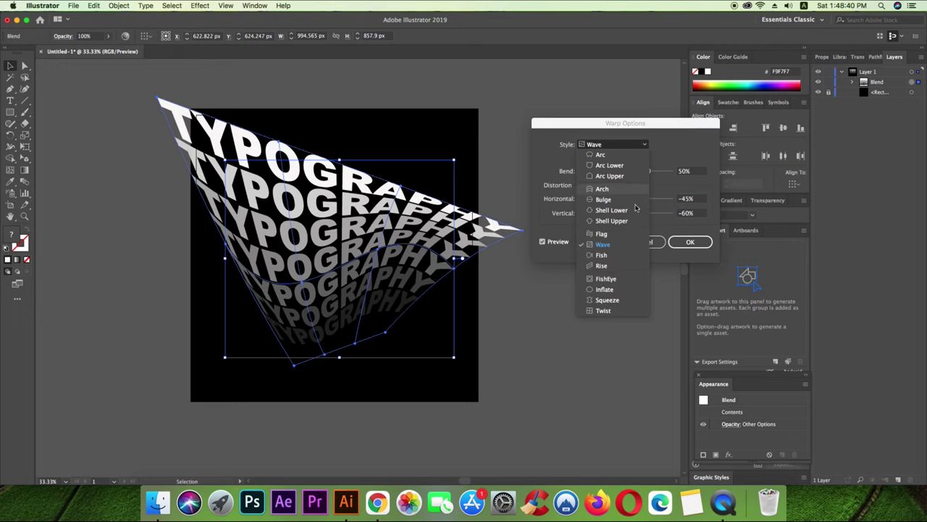
{"action": "left_click", "coordinate": [615, 267]}
{"action": "left_click", "coordinate": [643, 146]}
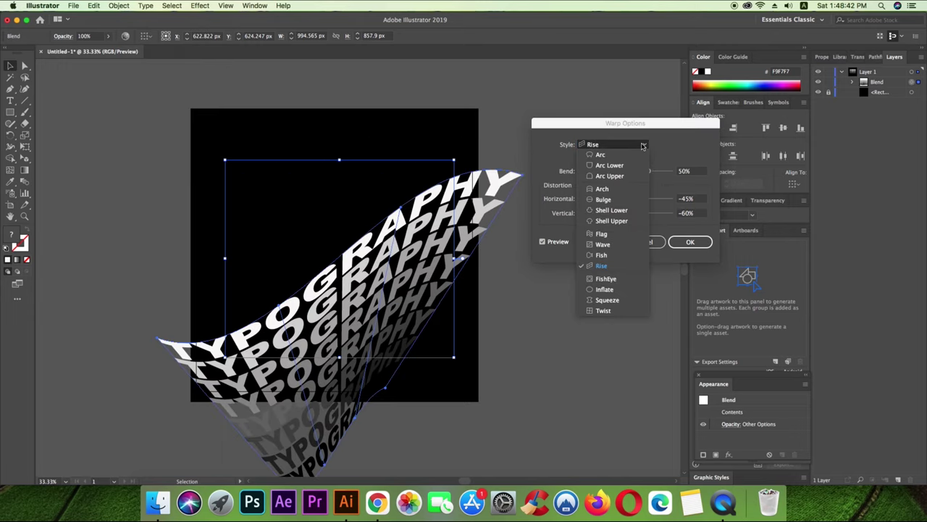
{"action": "left_click", "coordinate": [611, 311]}
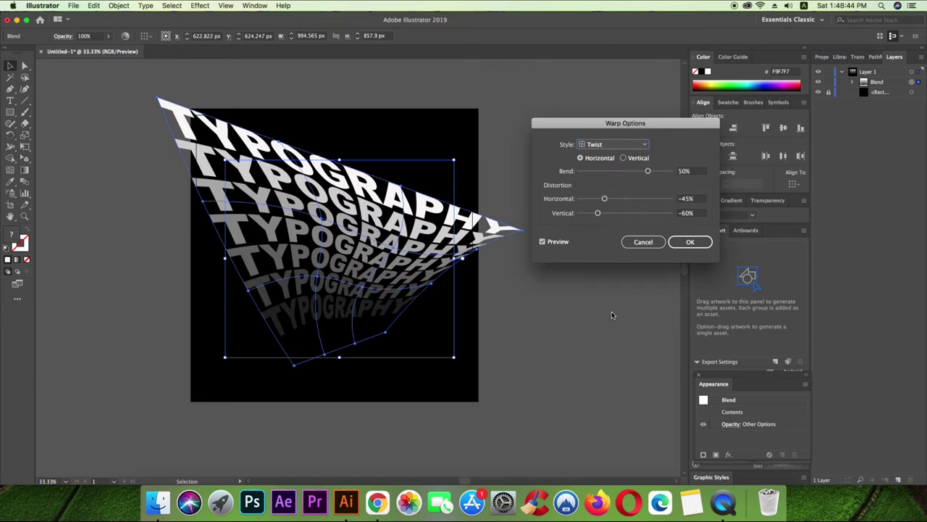
{"action": "left_click_drag", "start_coordinate": [605, 200], "coordinate": [635, 215]}
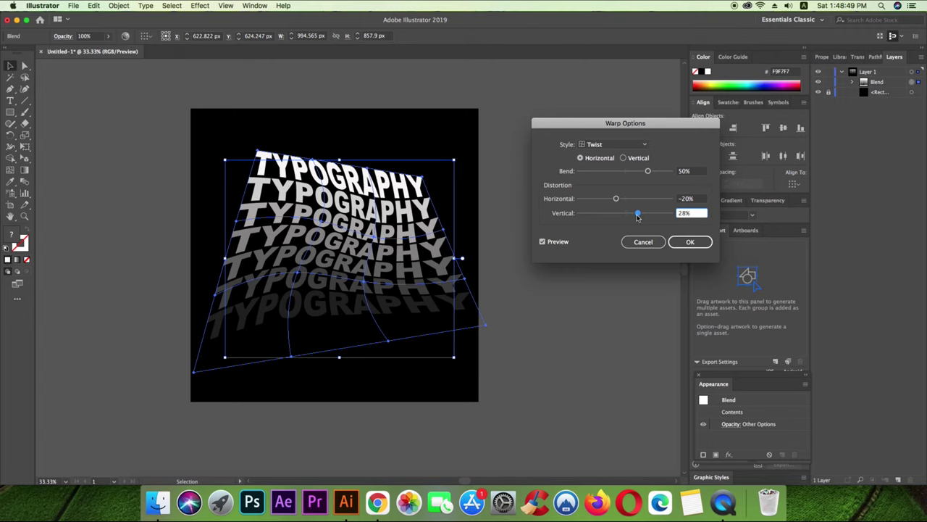
Apply the Flag warp with Horizontal -45% and Vertical -60% distortion.
{"action": "left_click", "coordinate": [643, 145]}
{"action": "left_click", "coordinate": [613, 234]}
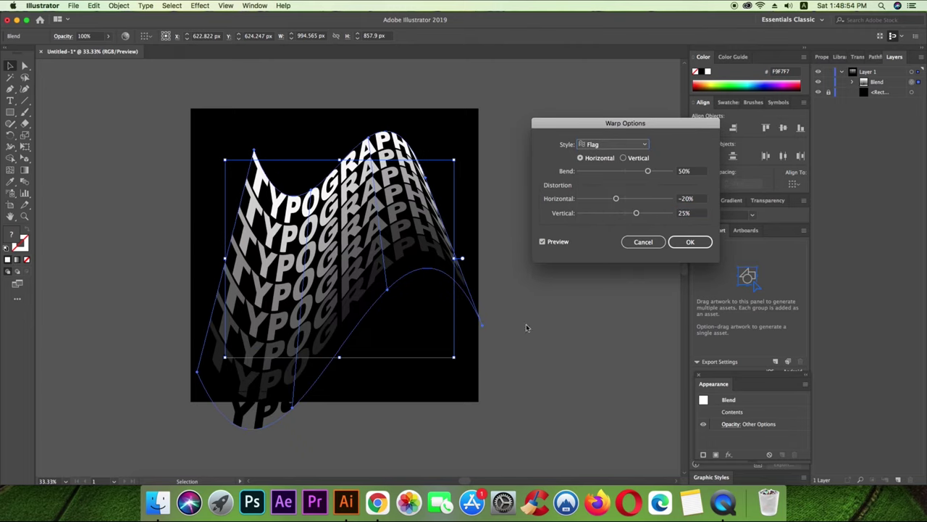
{"action": "left_click", "coordinate": [693, 198]}
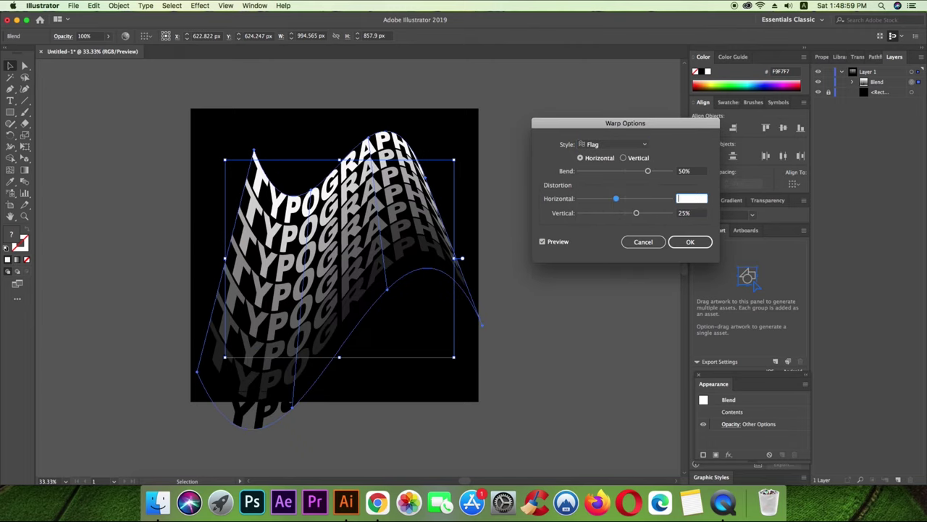
{"action": "type", "text": "-45"}
{"action": "key", "text": "Tab"}
{"action": "type", "text": "-60"}
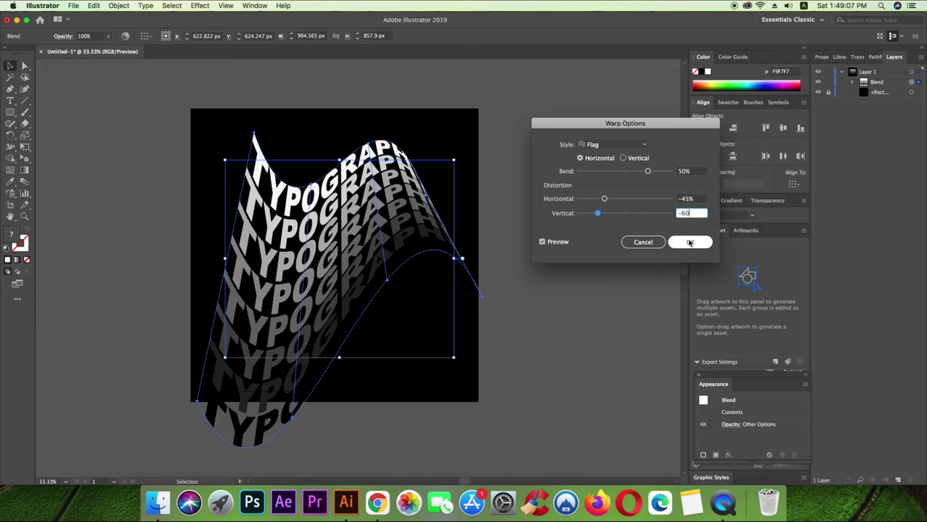
{"action": "left_click", "coordinate": [691, 242]}
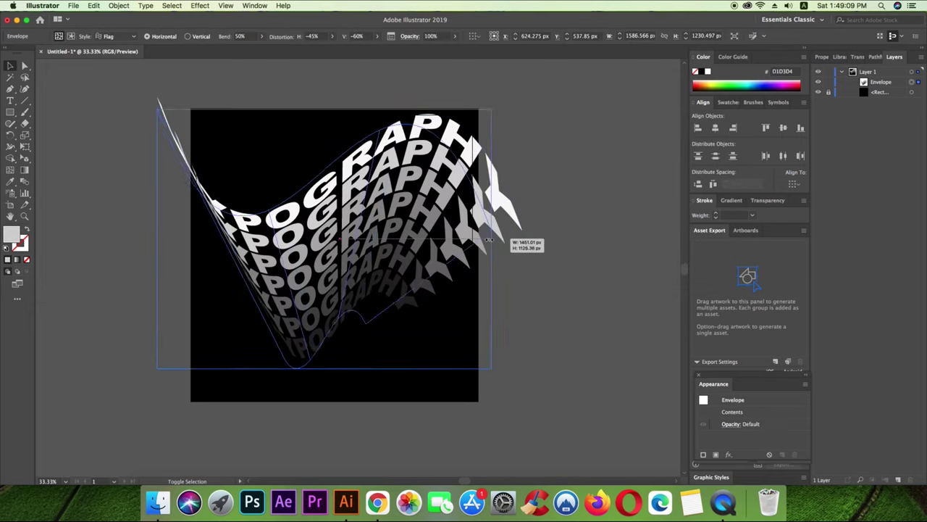
Copy the warped TYPOGRAPHY off the artboard's right side, delete the original, and begin Object > Expand.
{"action": "left_click_drag", "start_coordinate": [321, 235], "coordinate": [371, 244]}
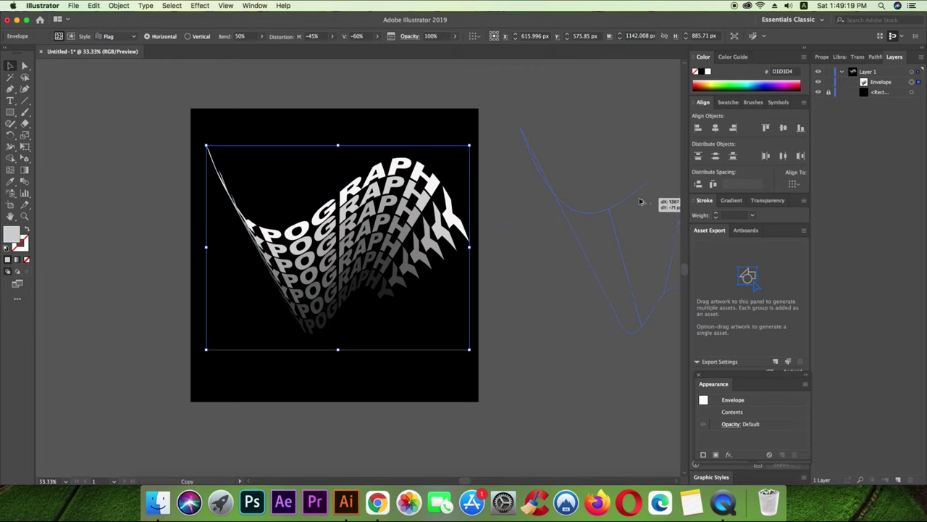
{"action": "left_click_drag", "start_coordinate": [341, 221], "coordinate": [656, 205]}
{"action": "left_click", "coordinate": [371, 236]}
{"action": "key", "text": "Delete"}
{"action": "key", "text": "super+a"}
{"action": "left_click", "coordinate": [119, 5]}
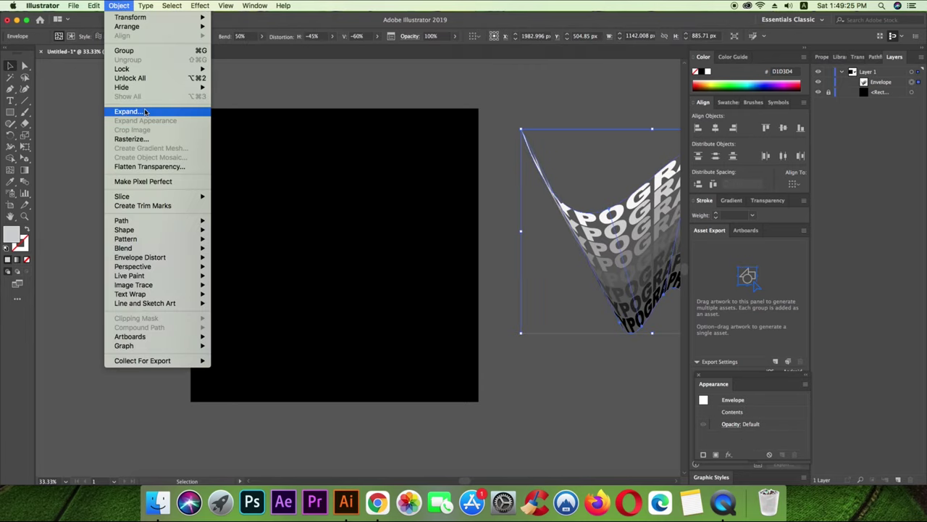
{"action": "left_click", "coordinate": [144, 111]}
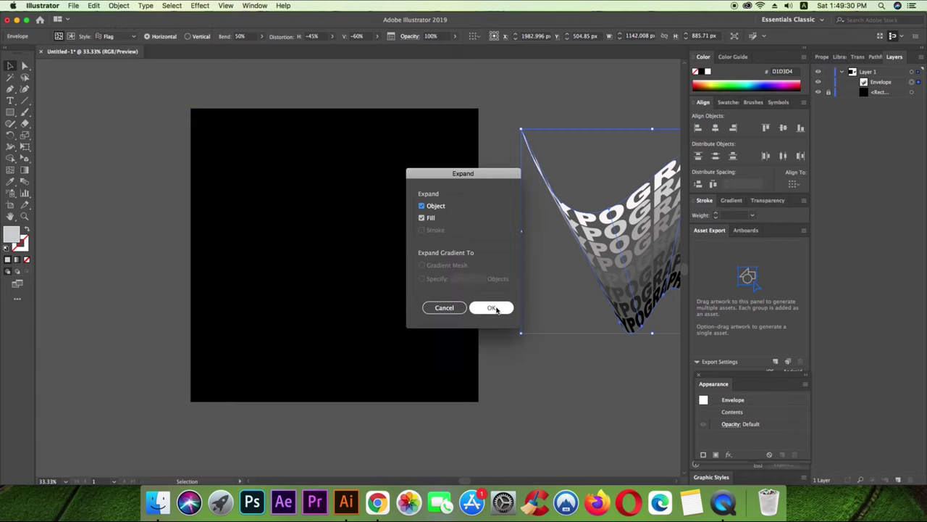
Finish the expand, then enlarge the new TYPOGRAPHY text and fill it white.
{"action": "left_click", "coordinate": [497, 308]}
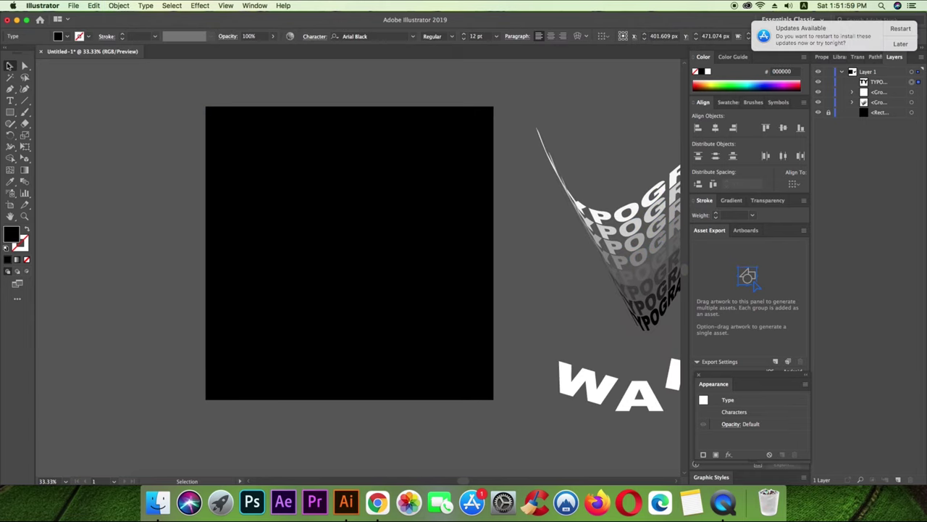
{"action": "left_click_drag", "start_coordinate": [311, 226], "coordinate": [149, 259]}
{"action": "double_click", "coordinate": [16, 233]}
{"action": "left_click", "coordinate": [563, 149]}
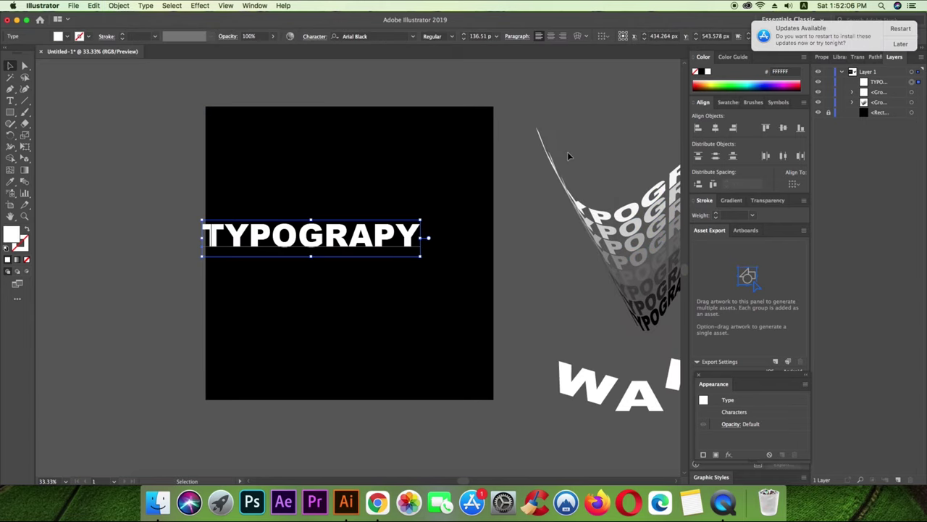
Centre the white TYPOGRAPHY on the black artboard and stretch it taller.
{"action": "mouse_move", "coordinate": [326, 230]}
{"action": "left_mouse_down"}
{"action": "mouse_move", "coordinate": [384, 230]}
{"action": "mouse_move", "coordinate": [380, 240]}
{"action": "left_mouse_up"}
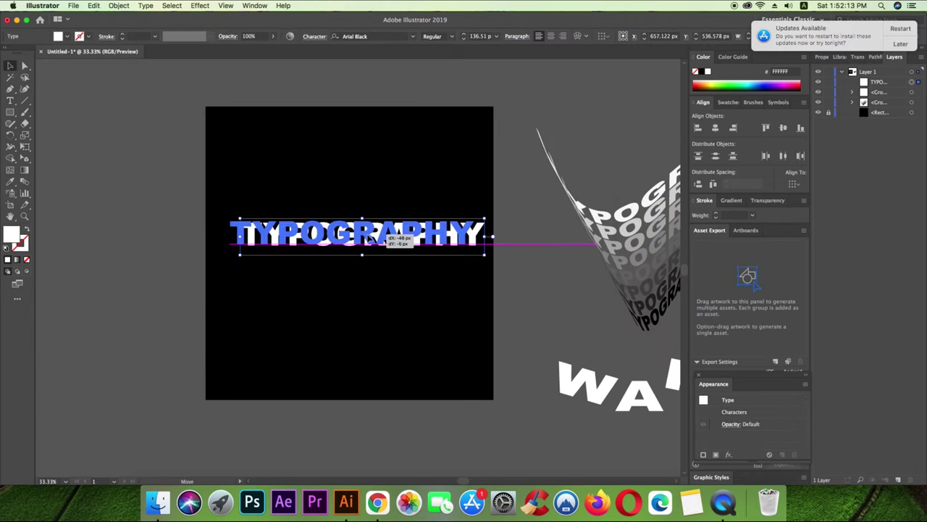
{"action": "key", "text": "super+equal"}
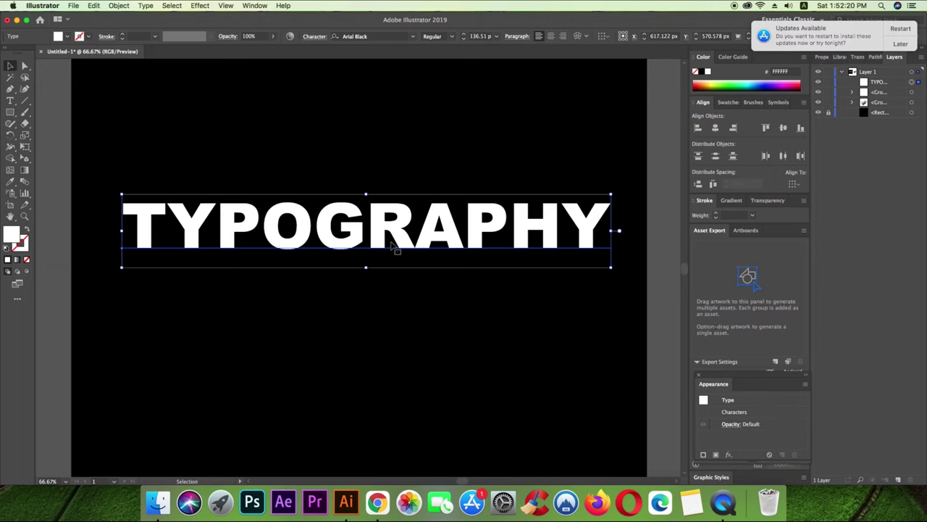
{"action": "left_click_drag", "start_coordinate": [366, 267], "coordinate": [368, 291]}
{"action": "scroll", "coordinate": [436, 262], "scroll_direction": "right", "scroll_amount": 1}
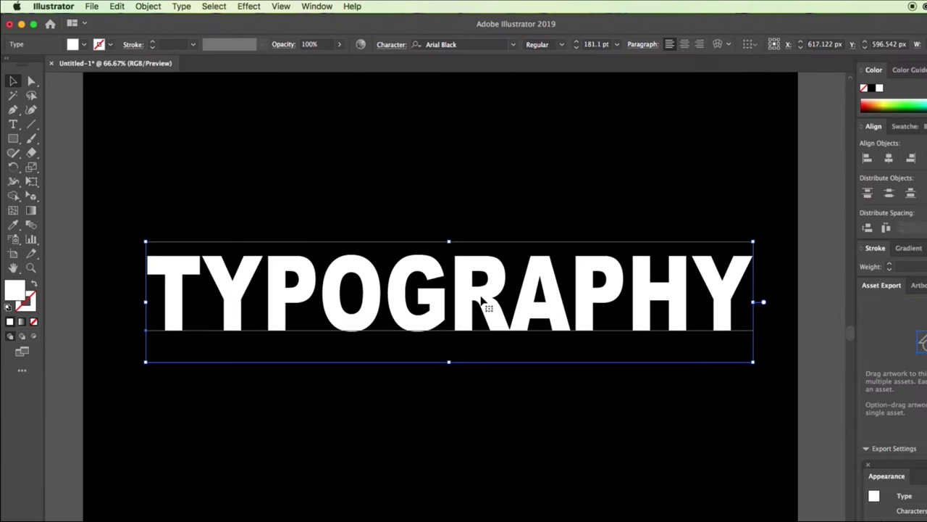
{"action": "left_click", "coordinate": [148, 8]}
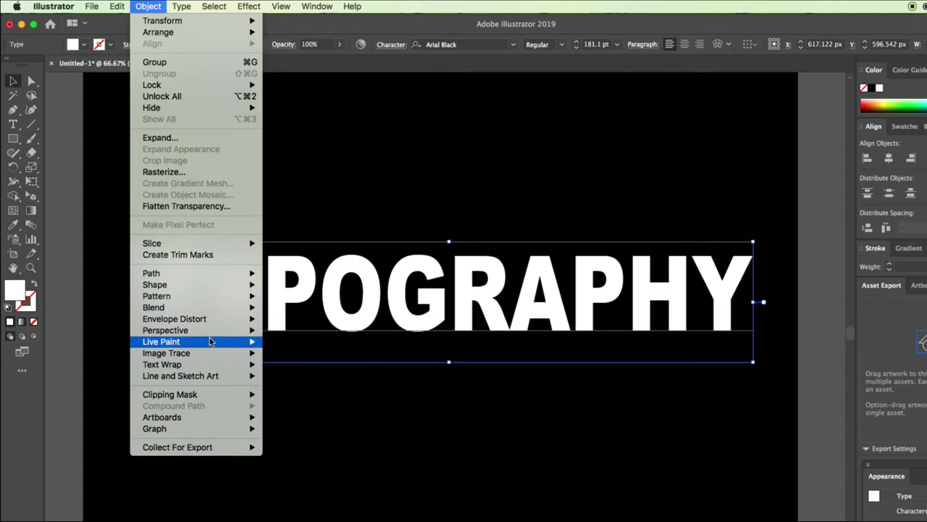
{"action": "mouse_move", "coordinate": [175, 318]}
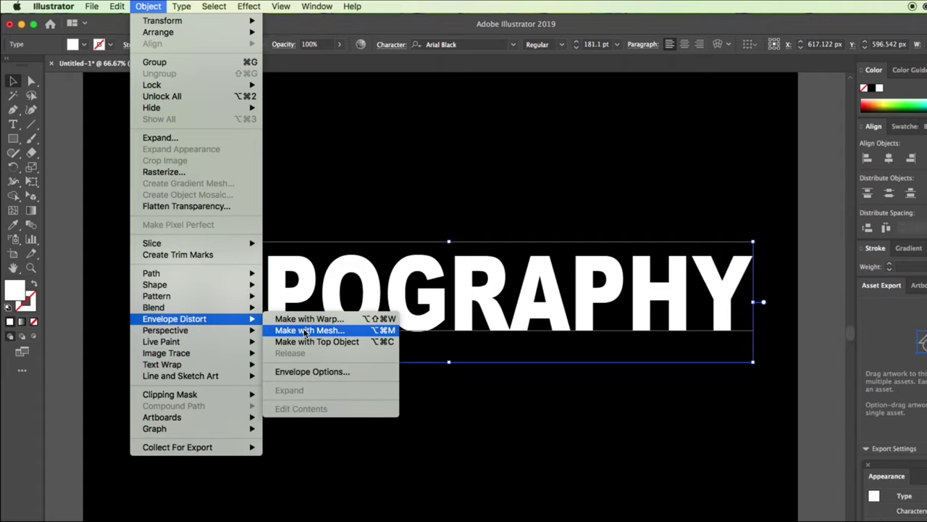
Wrap TYPOGRAPHY in a previewed mesh envelope of 4 rows and 1 column.
{"action": "left_click", "coordinate": [306, 330]}
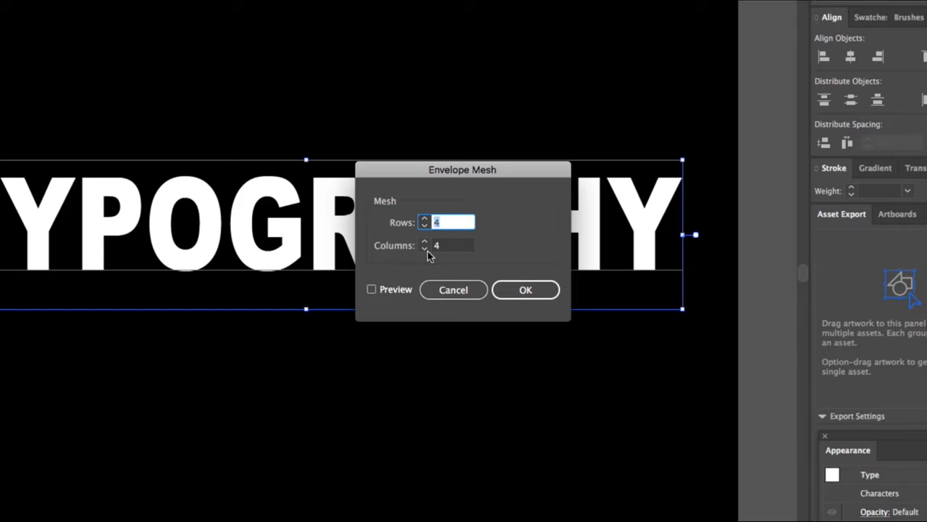
{"action": "left_click", "coordinate": [372, 289]}
{"action": "left_click", "coordinate": [505, 71]}
{"action": "type", "text": "2"}
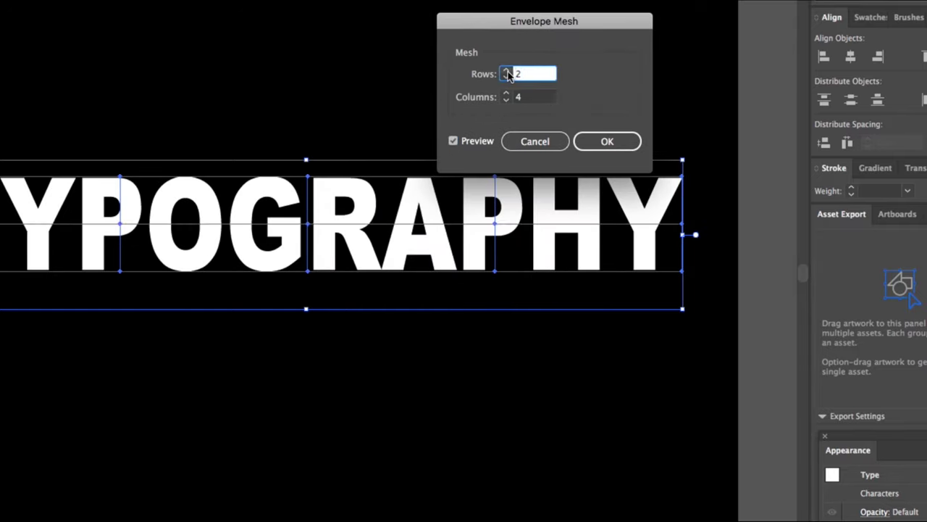
{"action": "left_click", "coordinate": [506, 77]}
{"action": "left_click", "coordinate": [507, 100]}
{"action": "left_click", "coordinate": [602, 141]}
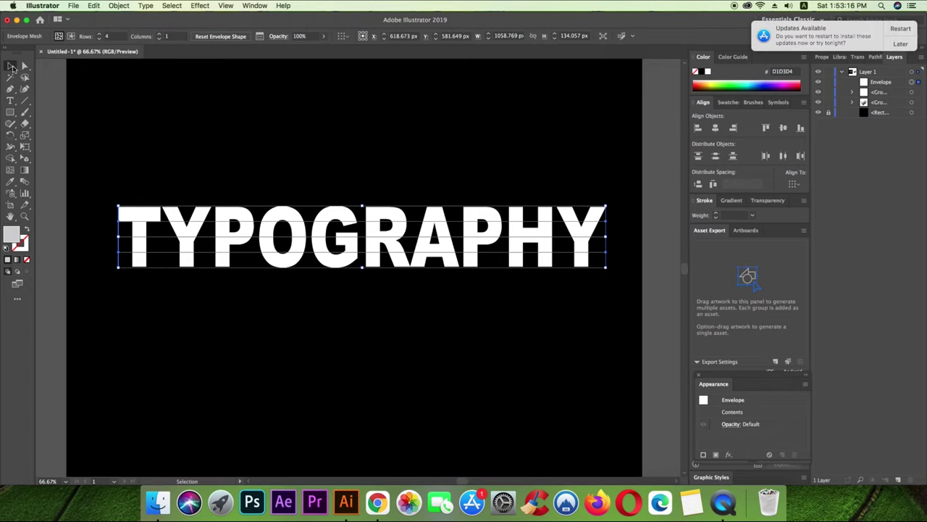
Select mesh points along the word and nudge them right to offset the letter bands.
{"action": "key", "text": "a"}
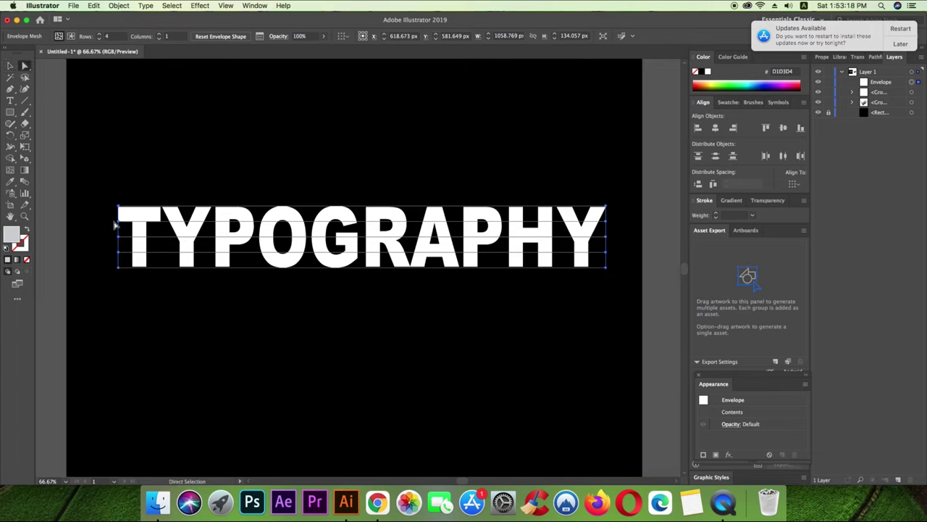
{"action": "left_click_drag", "start_coordinate": [113, 223], "coordinate": [614, 231]}
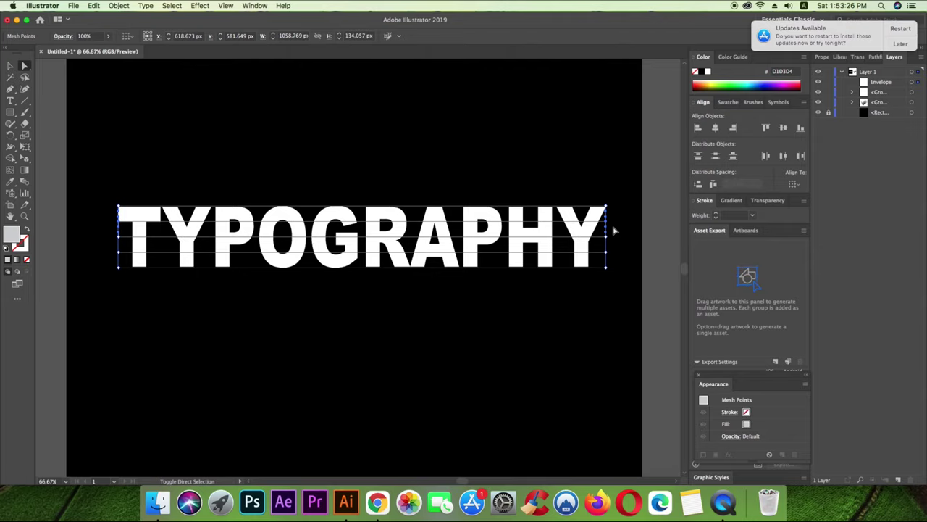
{"action": "key", "text": "Right"}
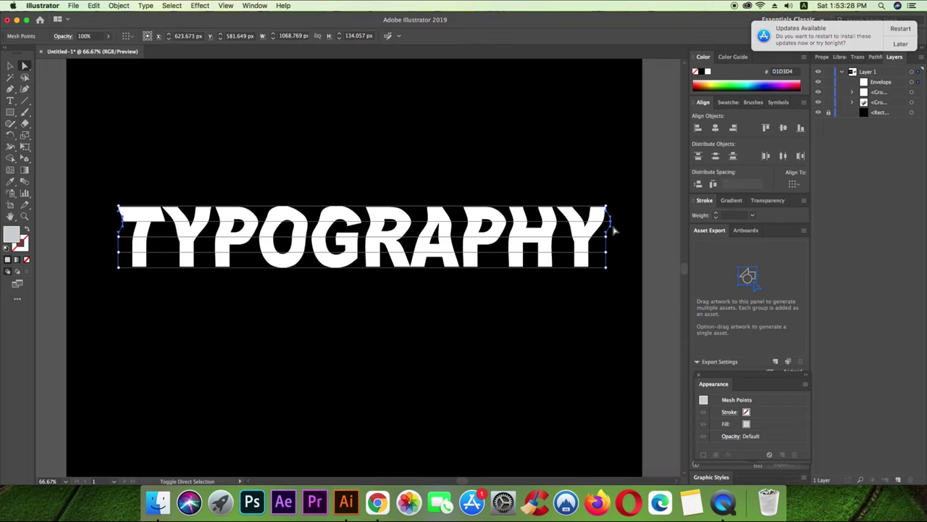
{"action": "key", "text": "shift+Right"}
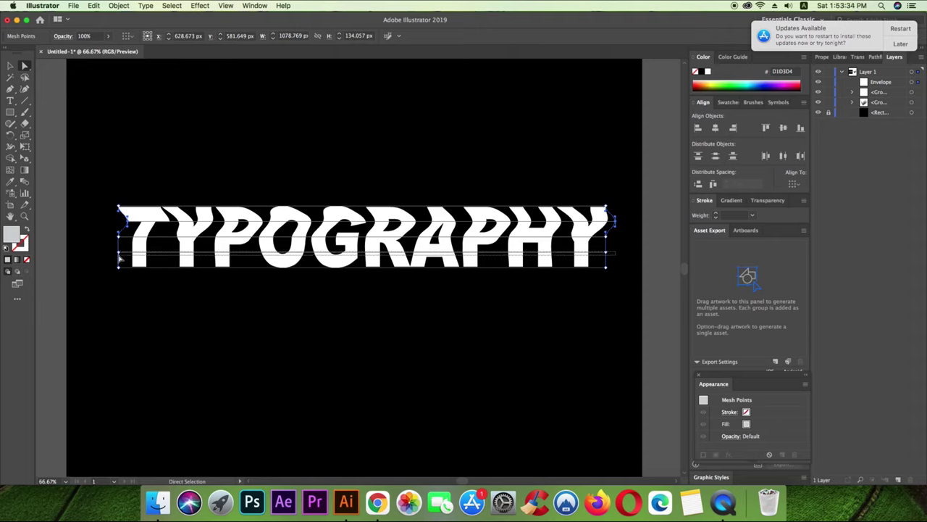
{"action": "key", "text": "super"}
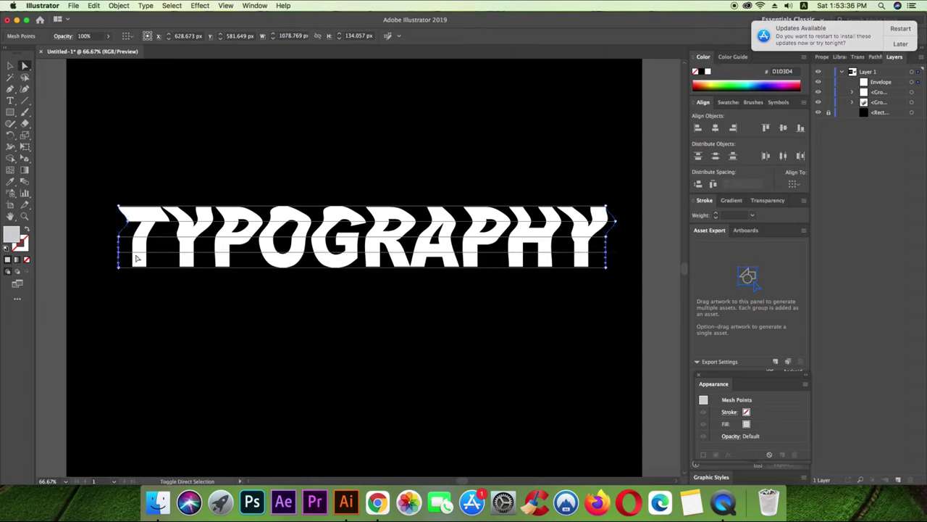
{"action": "key", "text": "shift+Right"}
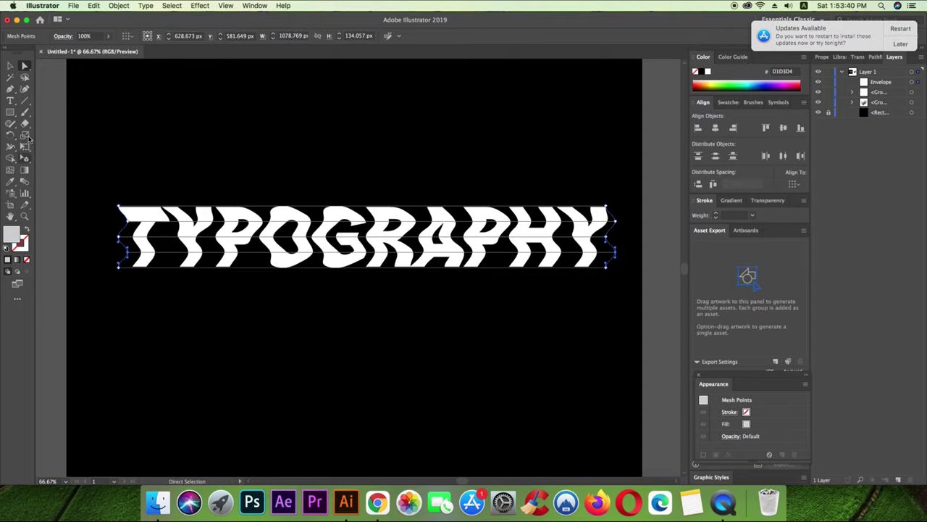
Reselect the whole TYPOGRAPHY envelope with the Selection tool.
{"action": "left_click", "coordinate": [10, 65]}
{"action": "left_click", "coordinate": [250, 181]}
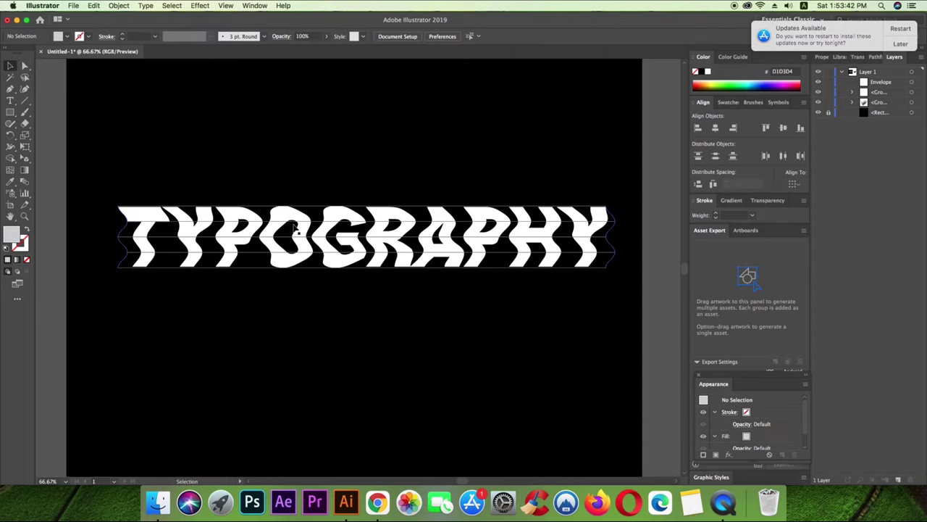
{"action": "right_click", "coordinate": [295, 229]}
{"action": "left_click", "coordinate": [299, 192]}
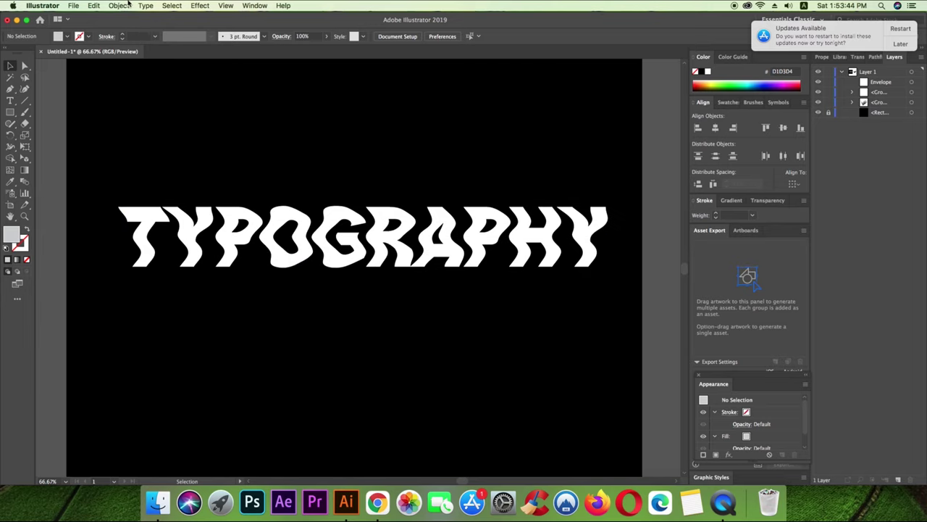
{"action": "left_click", "coordinate": [281, 204]}
{"action": "left_click", "coordinate": [306, 166]}
{"action": "left_click_drag", "start_coordinate": [112, 190], "coordinate": [319, 333]}
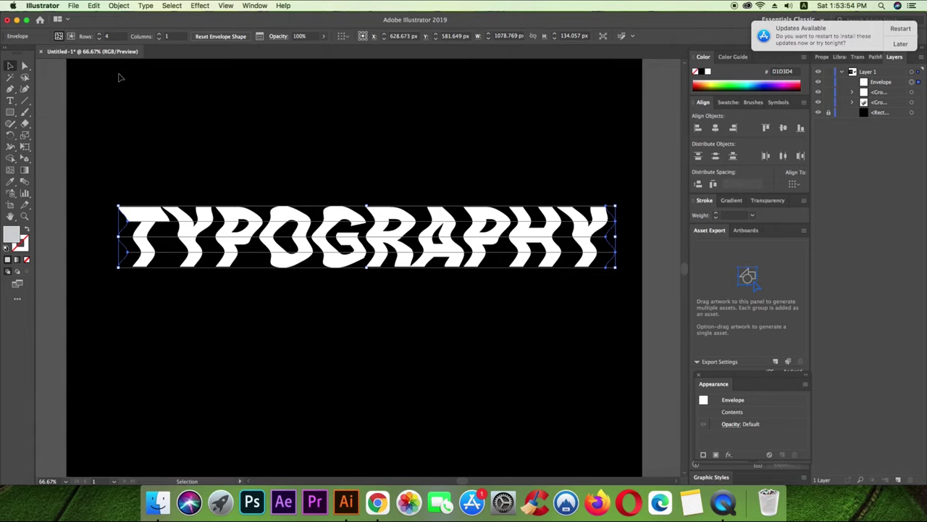
Give the envelope a Free Transform perspective distortion, raising its right side.
{"action": "left_click", "coordinate": [25, 146]}
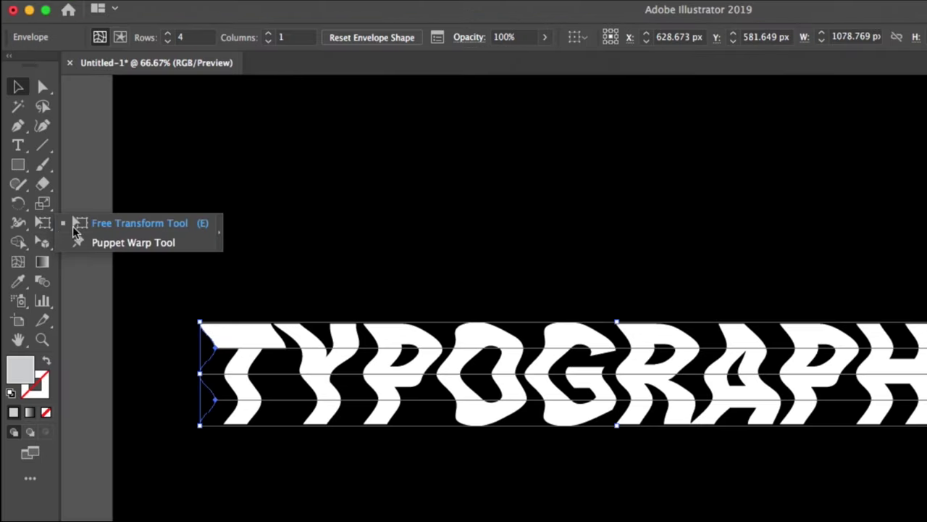
{"action": "left_click", "coordinate": [131, 224]}
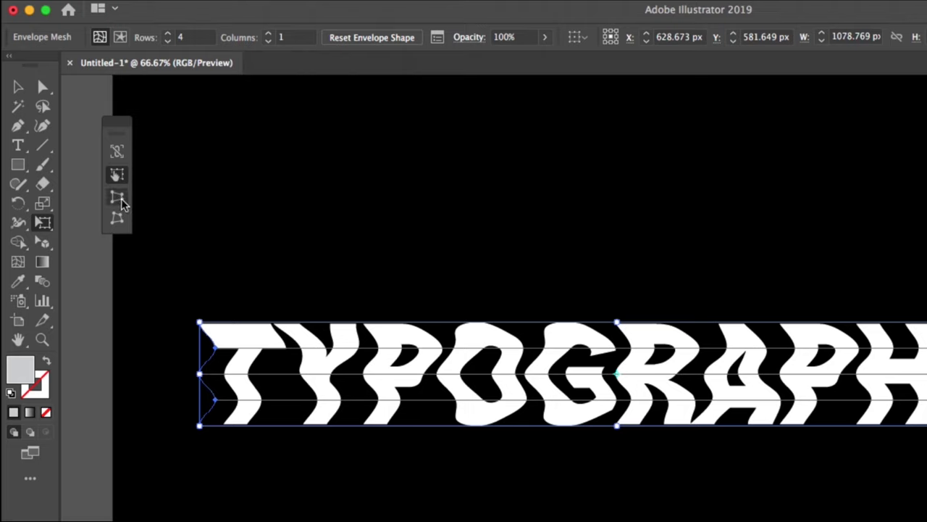
{"action": "left_click", "coordinate": [119, 199]}
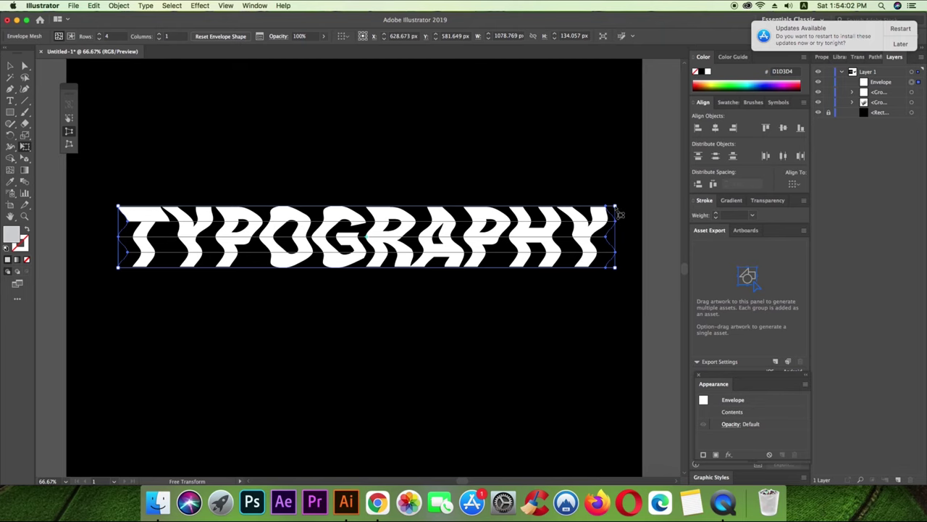
{"action": "left_click_drag", "start_coordinate": [617, 211], "coordinate": [617, 94]}
{"action": "key", "text": "super+plus"}
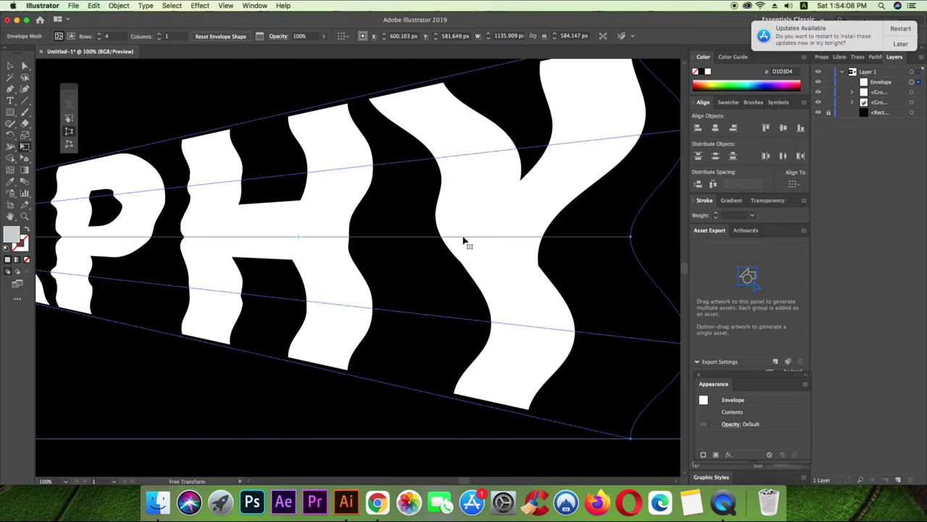
{"action": "key", "text": "super+minus"}
{"action": "key", "text": "super+minus"}
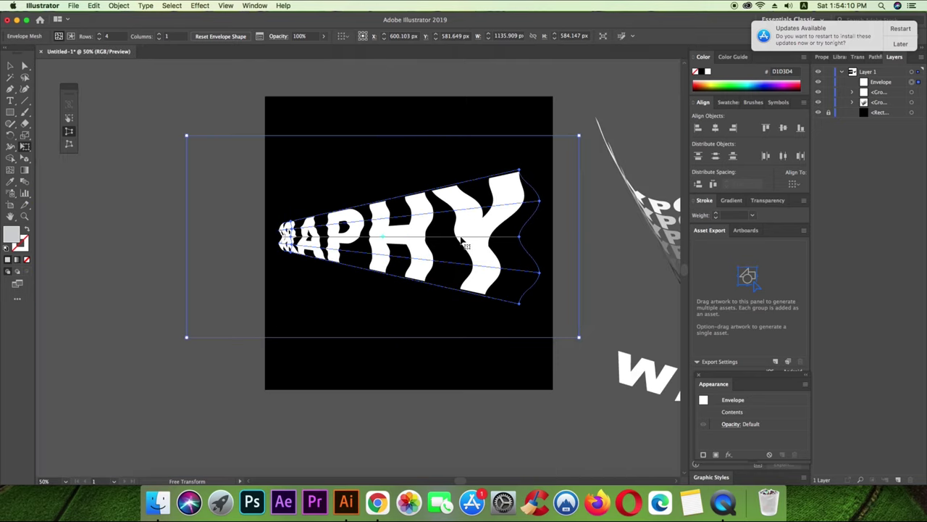
{"action": "scroll", "coordinate": [464, 241], "scroll_direction": "up", "scroll_amount": 1}
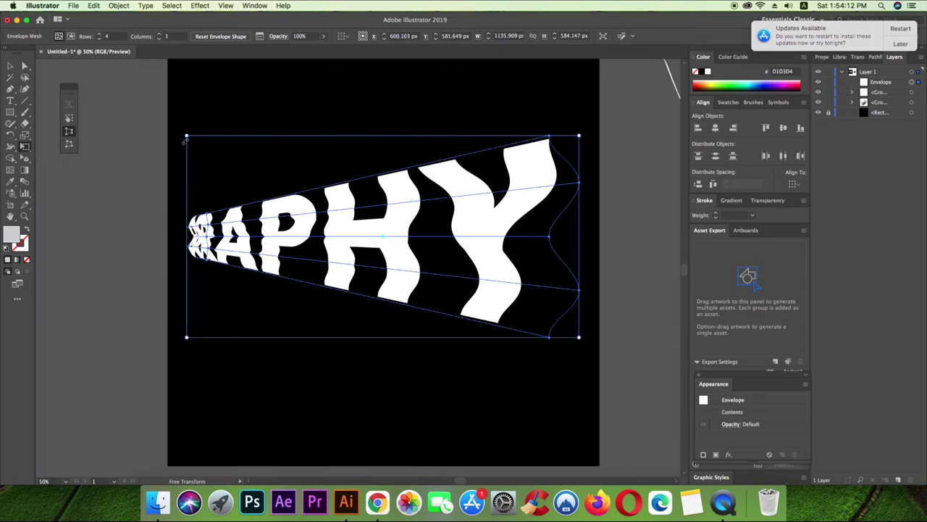
Pull the top-left corner and right side inward so the lettering fits the artboard.
{"action": "mouse_move", "coordinate": [189, 142]}
{"action": "left_mouse_down"}
{"action": "mouse_move", "coordinate": [199, 150]}
{"action": "mouse_move", "coordinate": [154, 183]}
{"action": "left_mouse_up"}
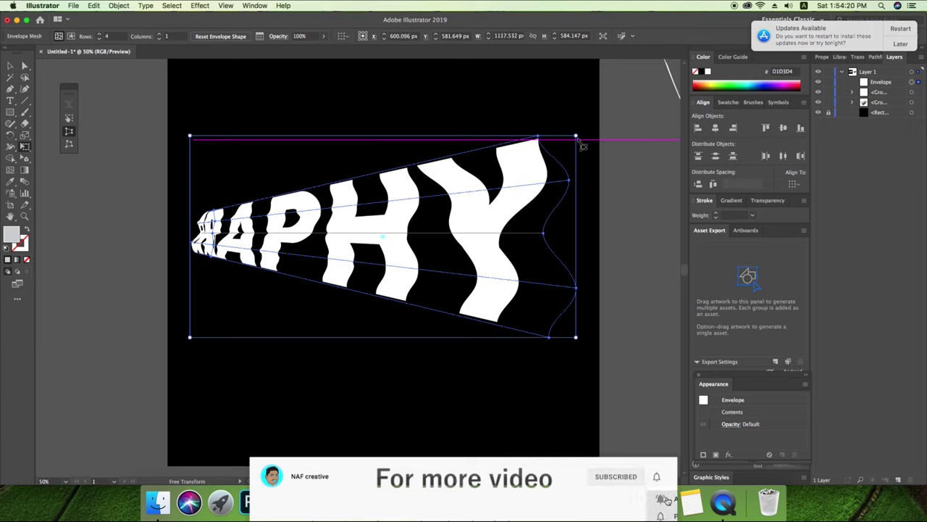
{"action": "left_click_drag", "start_coordinate": [579, 141], "coordinate": [579, 158]}
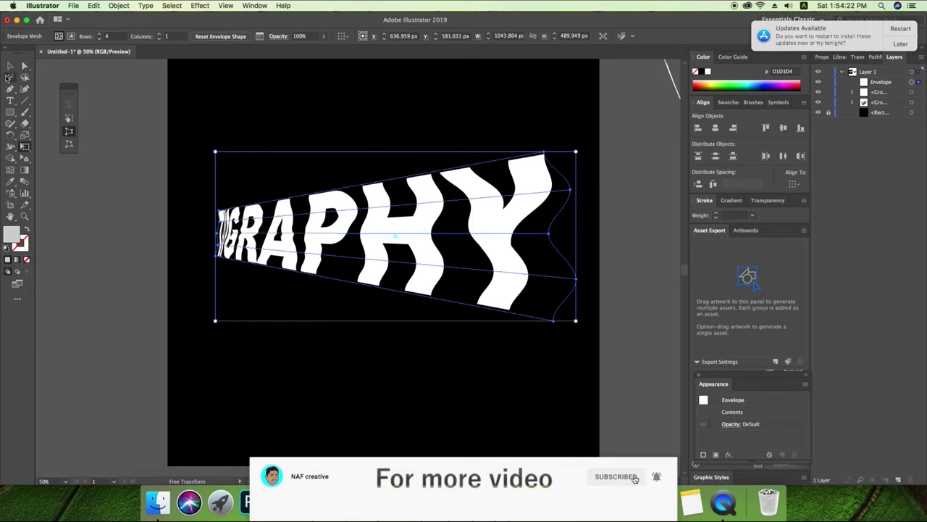
{"action": "left_click", "coordinate": [10, 69]}
{"action": "left_click", "coordinate": [335, 124]}
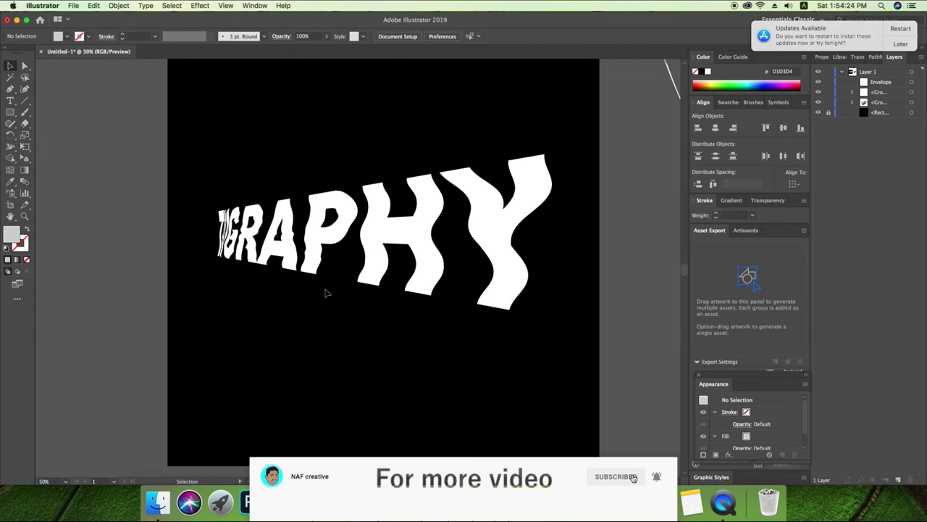
{"action": "scroll", "coordinate": [326, 293], "scroll_direction": "down", "scroll_amount": 1}
{"action": "scroll", "coordinate": [326, 293], "scroll_direction": "up", "scroll_amount": 1}
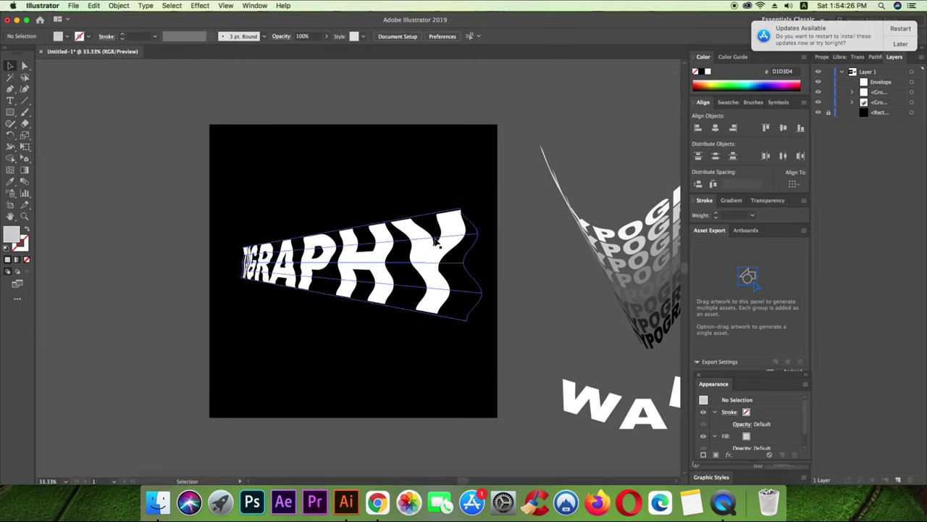
Expand the wavy envelope lettering into plain artwork, keeping Object and Fill checked.
{"action": "left_click", "coordinate": [114, 6]}
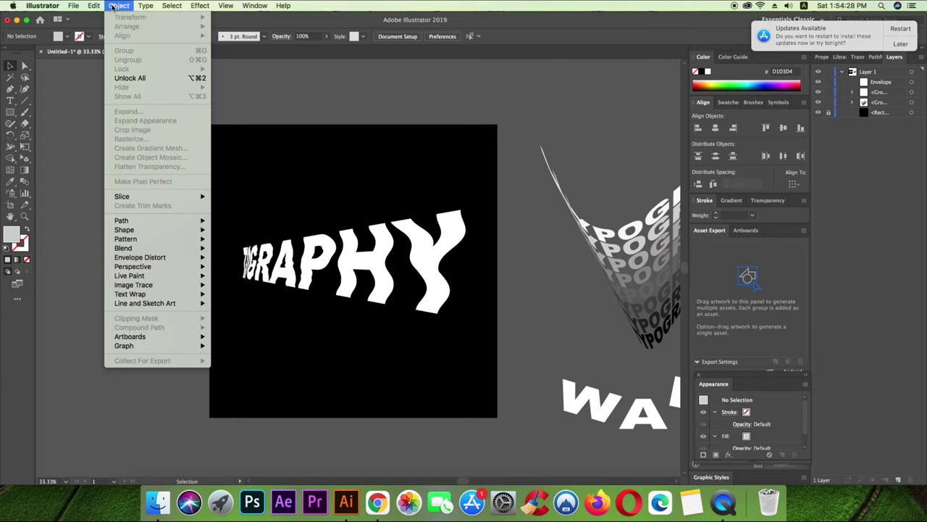
{"action": "left_click", "coordinate": [120, 9]}
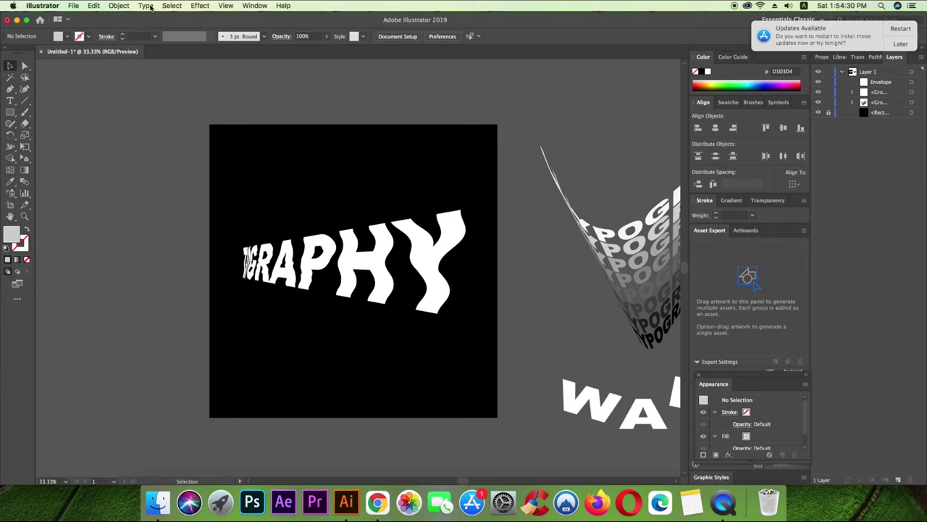
{"action": "left_click", "coordinate": [153, 9]}
{"action": "left_click", "coordinate": [397, 316]}
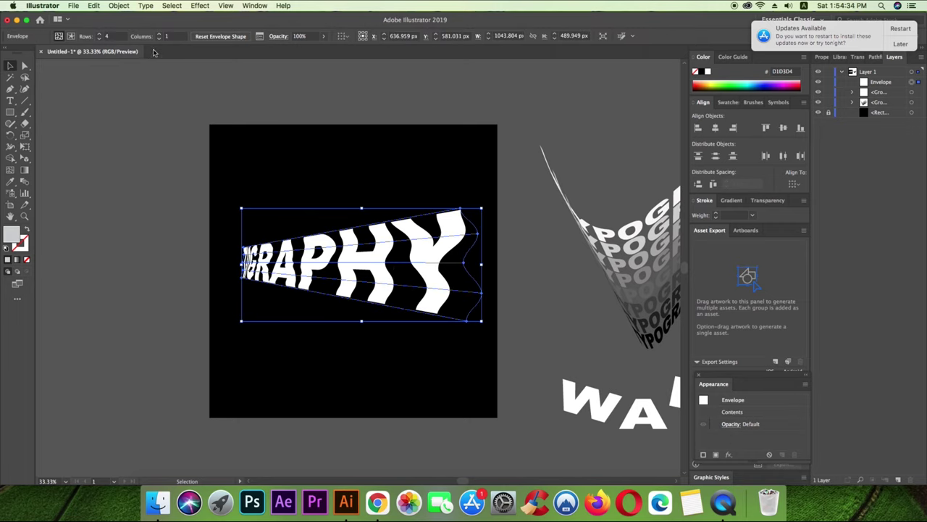
{"action": "left_click", "coordinate": [118, 6]}
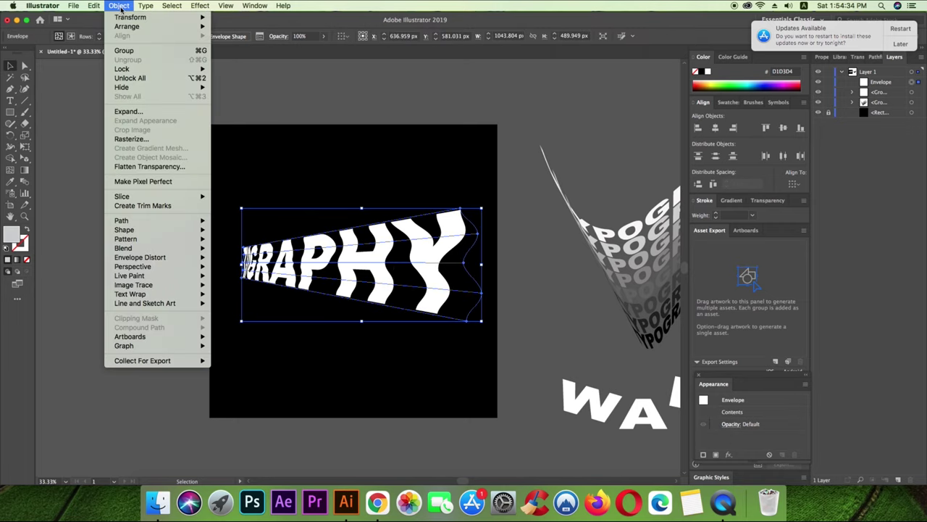
{"action": "left_click", "coordinate": [153, 113]}
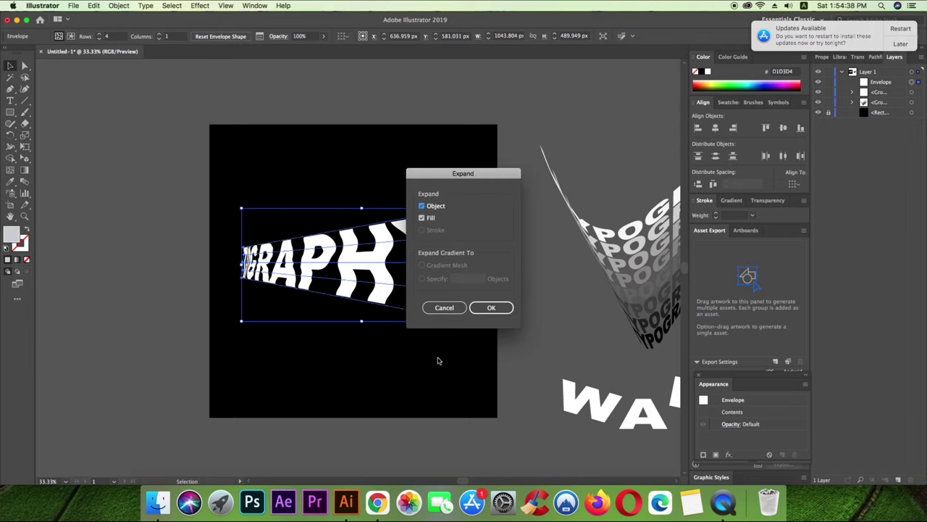
{"action": "left_click", "coordinate": [493, 308]}
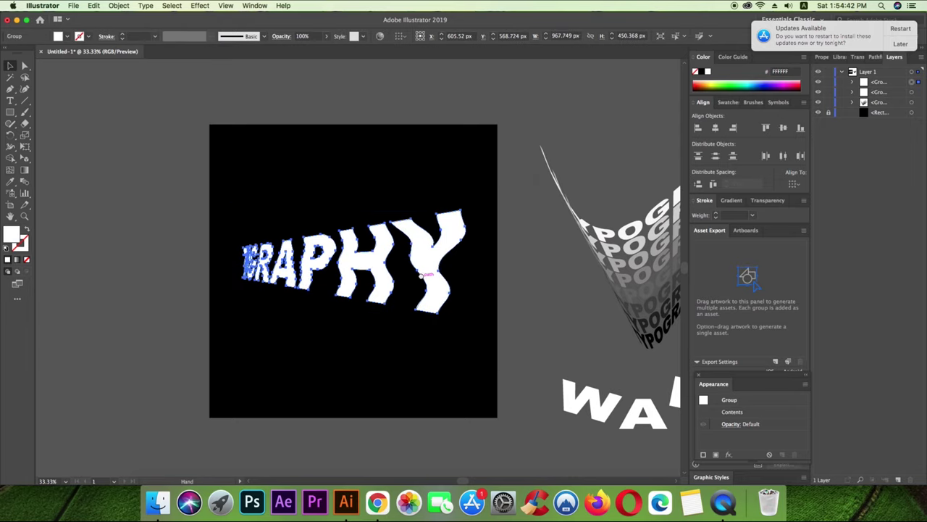
Drag the expanded lettering off the artboard to its upper right.
{"action": "scroll", "coordinate": [406, 261], "scroll_direction": "right", "scroll_amount": 5}
{"action": "scroll", "coordinate": [391, 253], "scroll_direction": "down", "scroll_amount": 2}
{"action": "left_click_drag", "start_coordinate": [384, 247], "coordinate": [645, 109]}
{"action": "left_click_drag", "start_coordinate": [465, 278], "coordinate": [511, 280]}
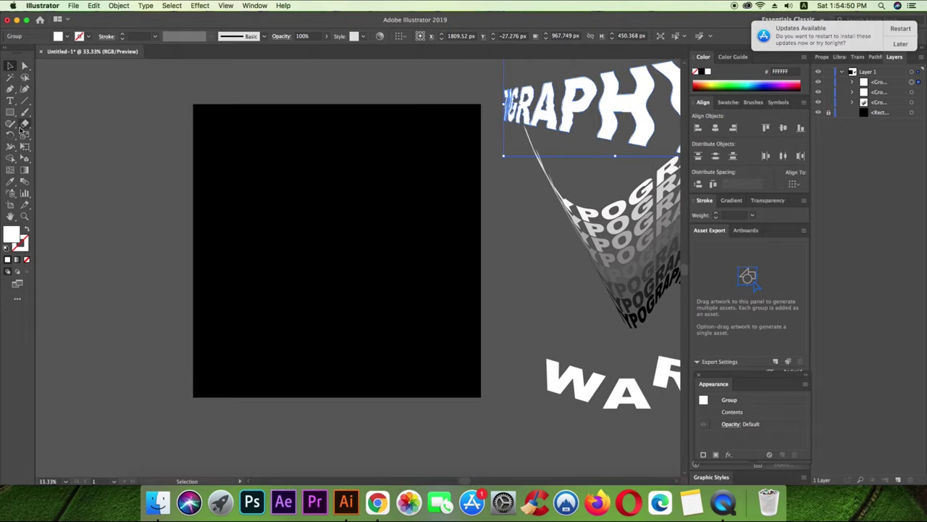
Add a new text object reading WARP in the middle of the artboard.
{"action": "left_click_drag", "start_coordinate": [10, 100], "coordinate": [44, 102]}
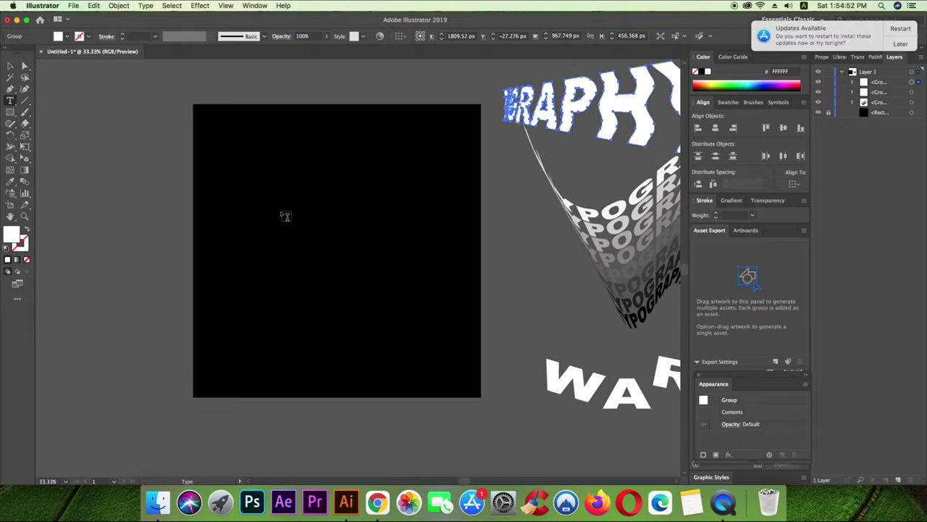
{"action": "left_click", "coordinate": [303, 220]}
{"action": "key", "text": "BackSpace"}
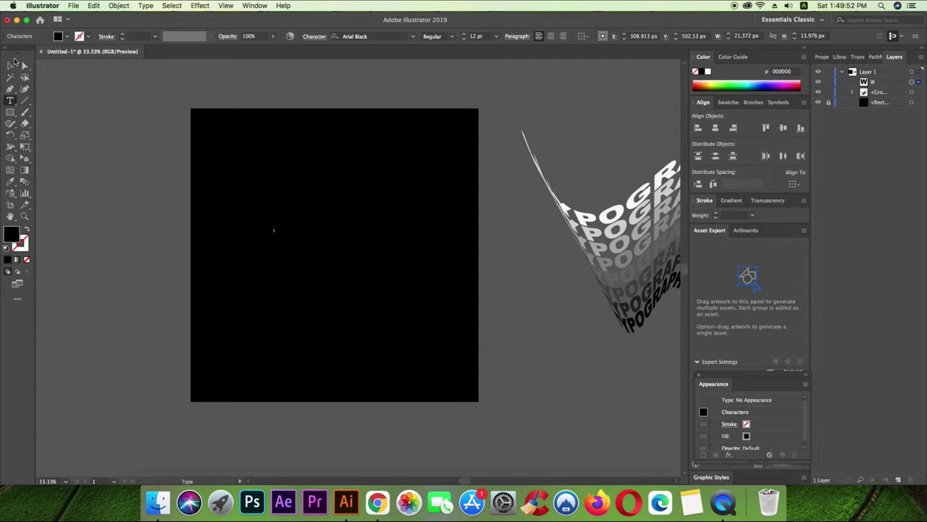
{"action": "left_click", "coordinate": [11, 65]}
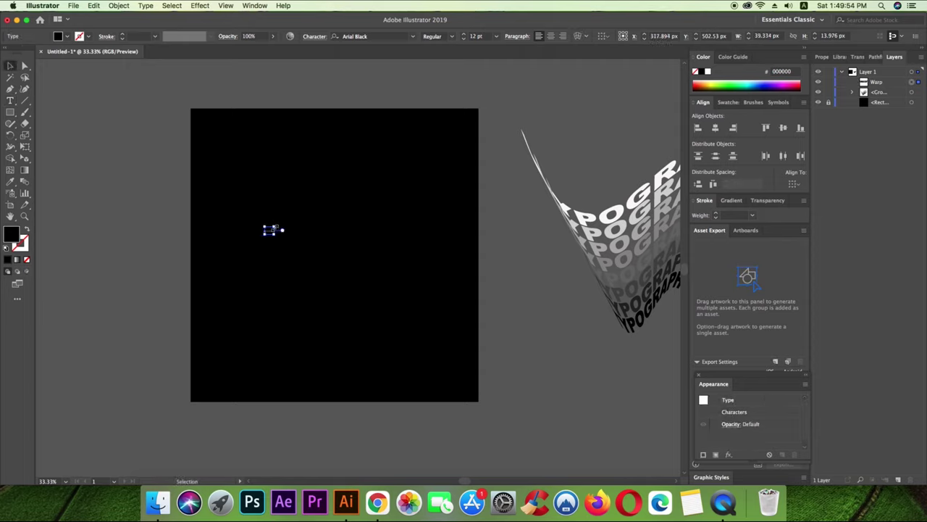
Enlarge WARP to about 103 pt and make its fill white.
{"action": "left_click_drag", "start_coordinate": [275, 226], "coordinate": [469, 205]}
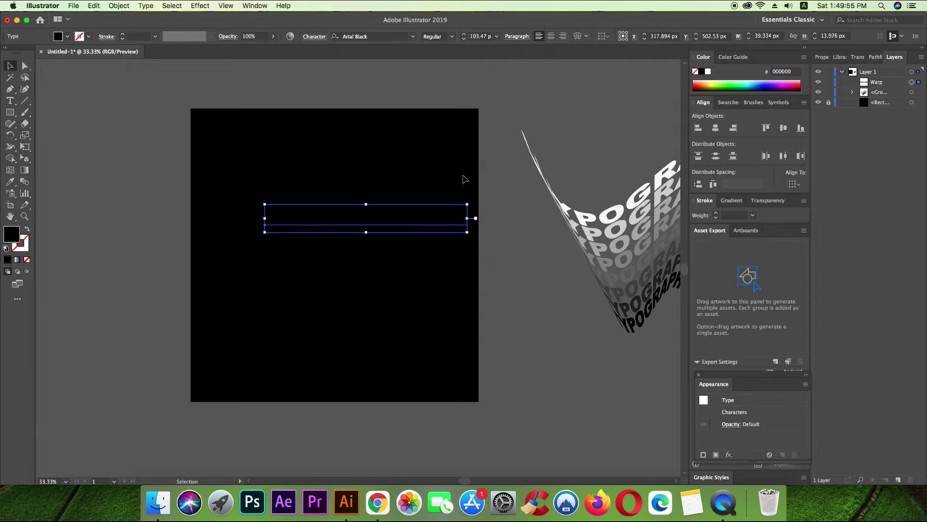
{"action": "double_click", "coordinate": [10, 234]}
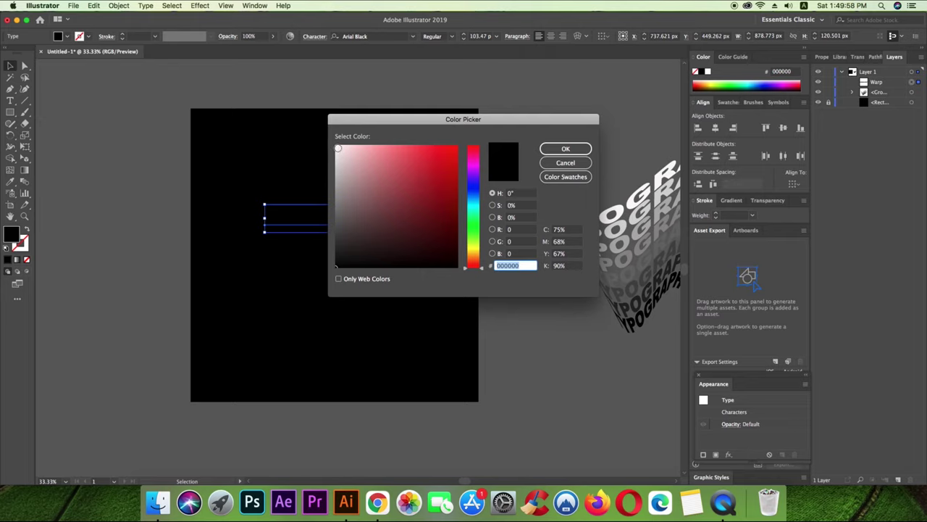
{"action": "left_click", "coordinate": [337, 147]}
{"action": "left_click", "coordinate": [565, 149]}
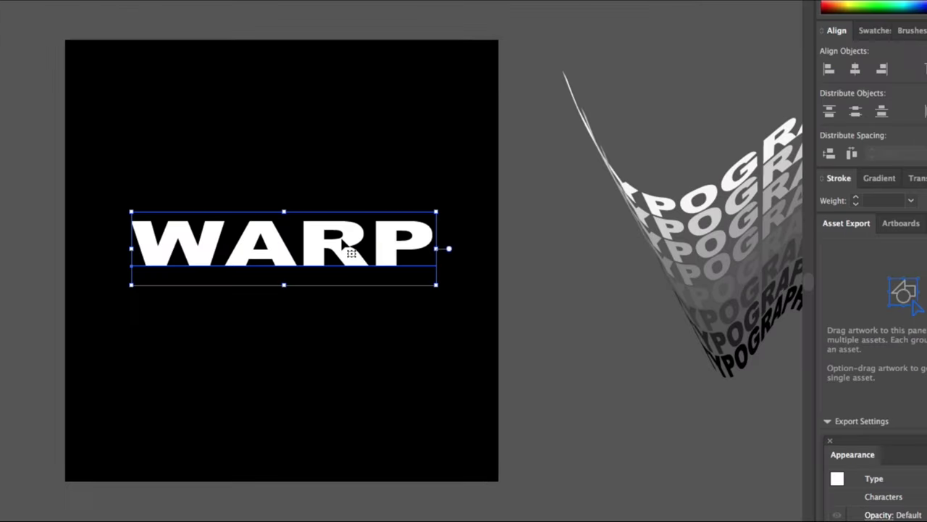
{"action": "right_click", "coordinate": [342, 244]}
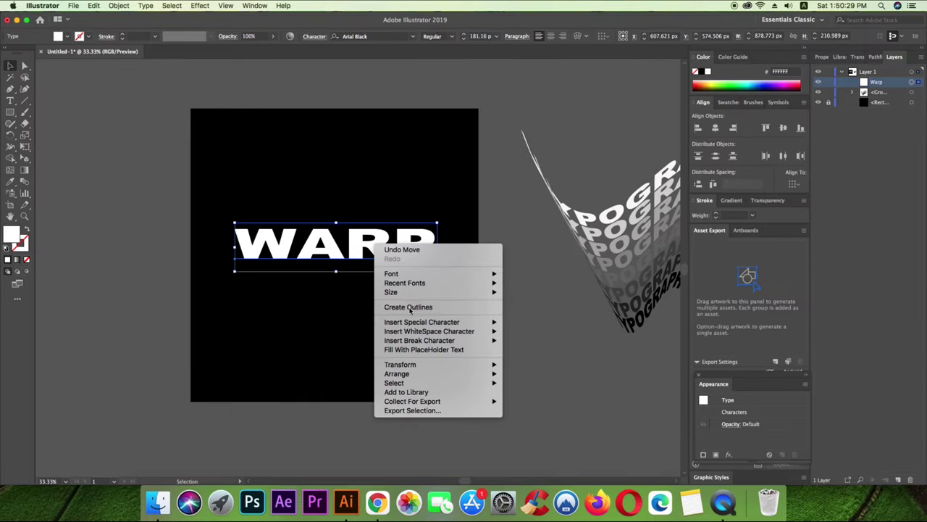
Convert WARP to outlines and shift the lettering slightly down and right.
{"action": "left_click", "coordinate": [394, 339]}
{"action": "left_click", "coordinate": [492, 265]}
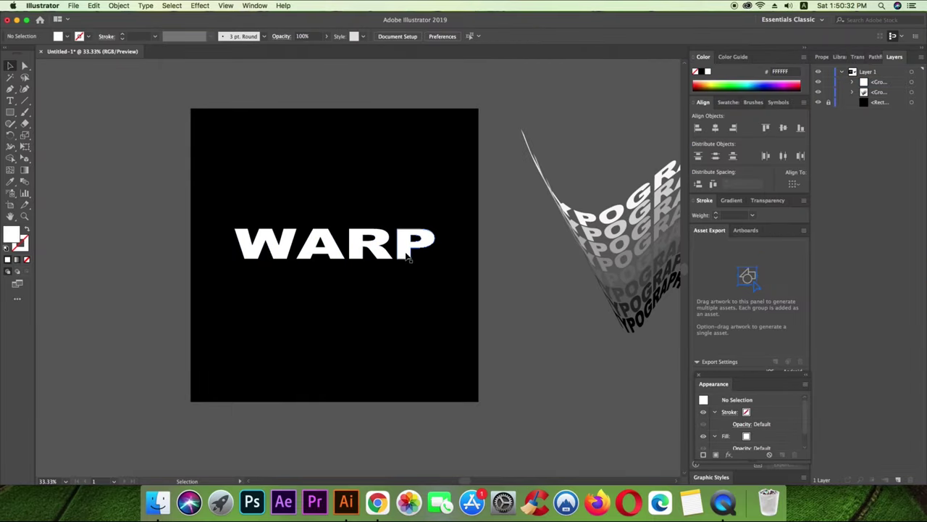
{"action": "key", "text": "a"}
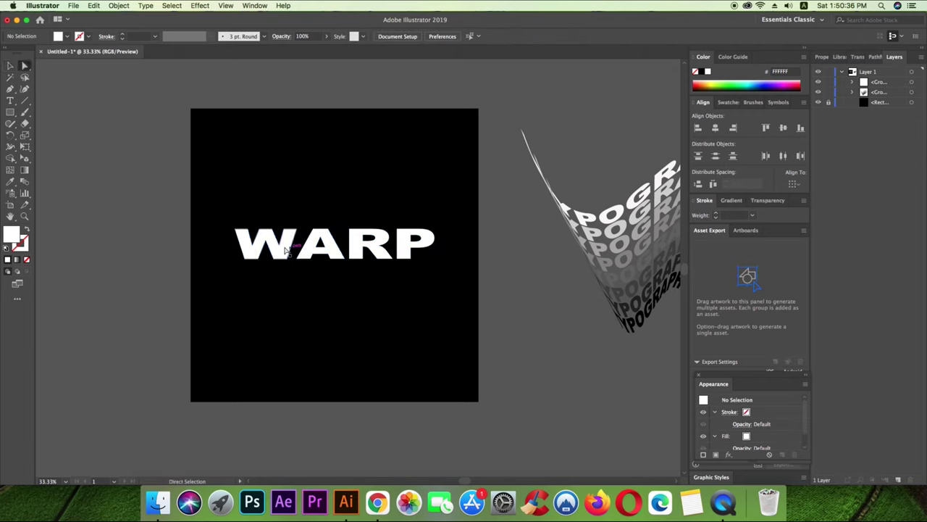
{"action": "left_click", "coordinate": [380, 245]}
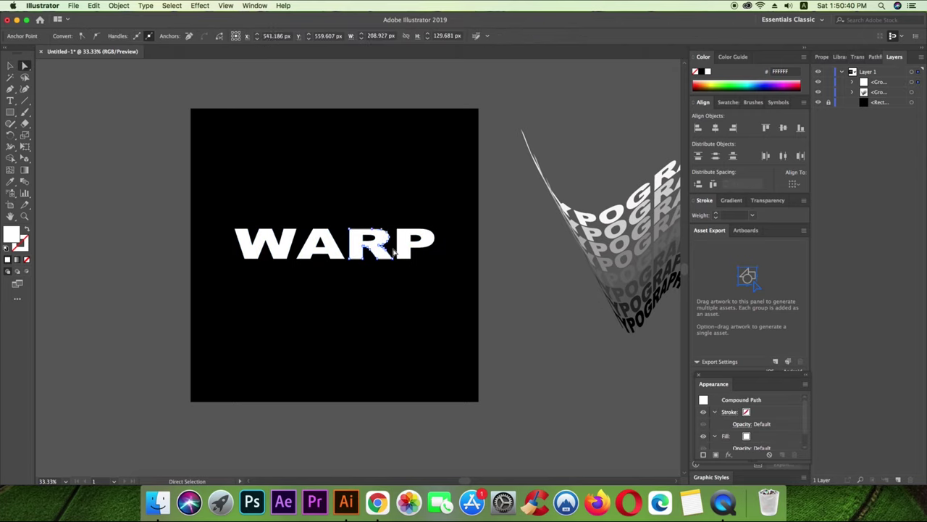
{"action": "left_click", "coordinate": [282, 249]}
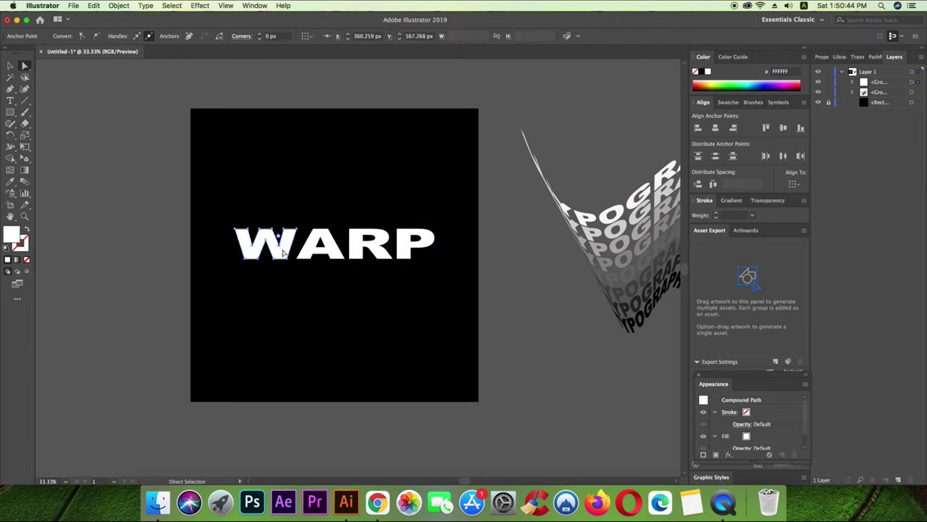
{"action": "key", "text": "v"}
{"action": "left_click_drag", "start_coordinate": [282, 251], "coordinate": [283, 248]}
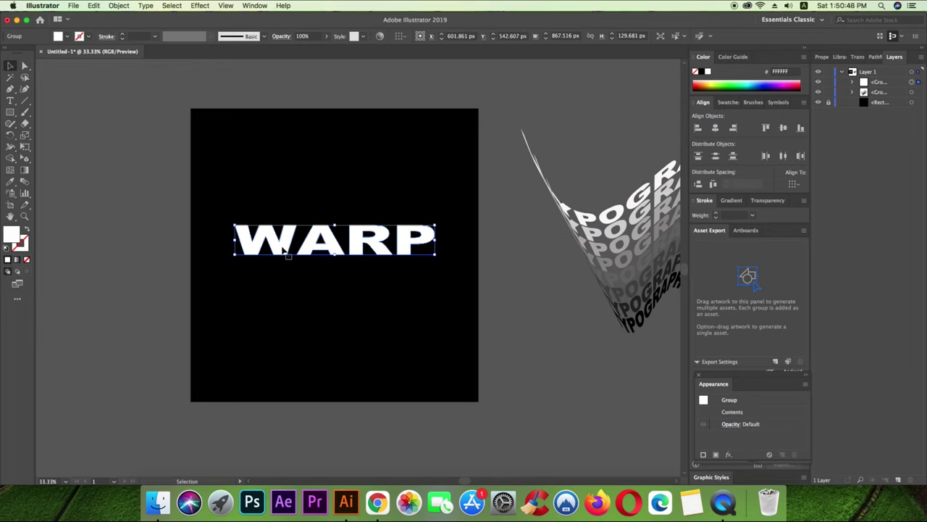
{"action": "key", "text": "a"}
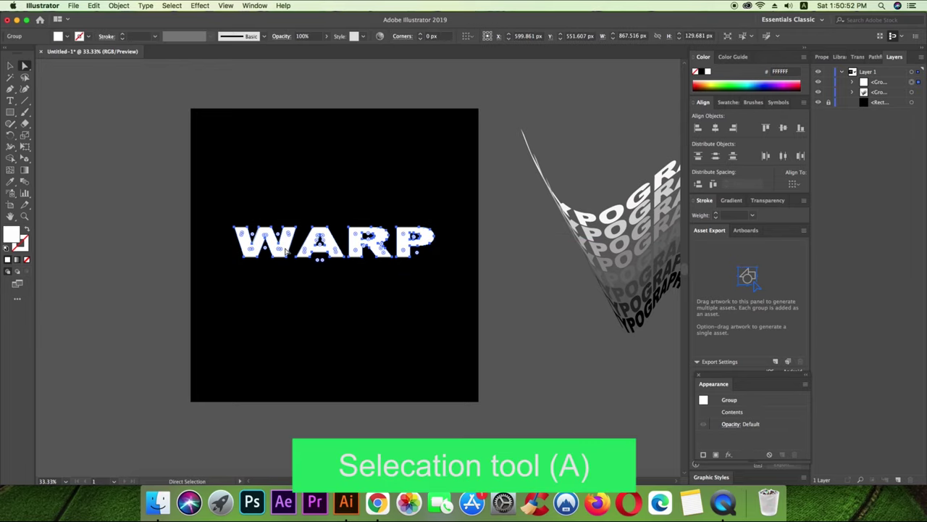
{"action": "left_click_drag", "start_coordinate": [286, 250], "coordinate": [286, 252]}
{"action": "left_click", "coordinate": [358, 315]}
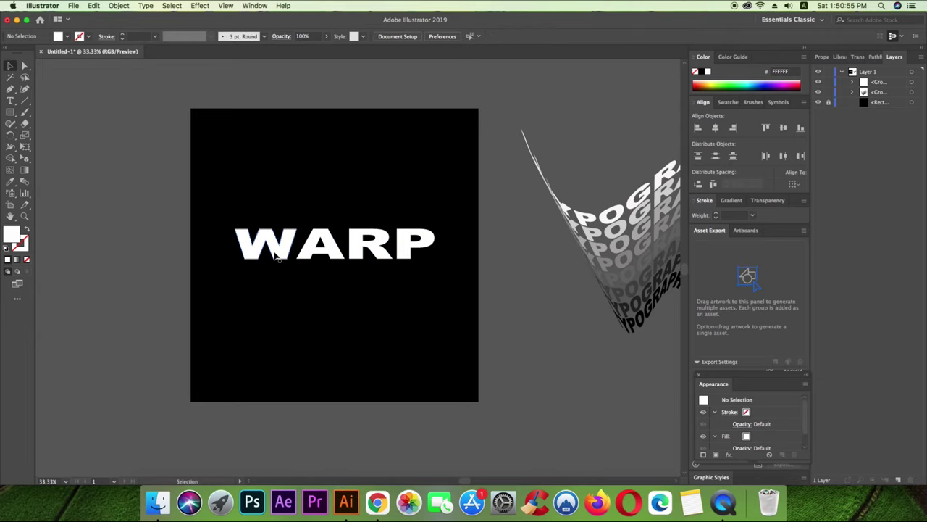
Move the W upward and tilt the R and W to stagger the WARP letters.
{"action": "left_click", "coordinate": [287, 250]}
{"action": "mouse_move", "coordinate": [286, 250]}
{"action": "left_mouse_down"}
{"action": "mouse_move", "coordinate": [366, 250]}
{"action": "mouse_move", "coordinate": [366, 228]}
{"action": "left_mouse_up"}
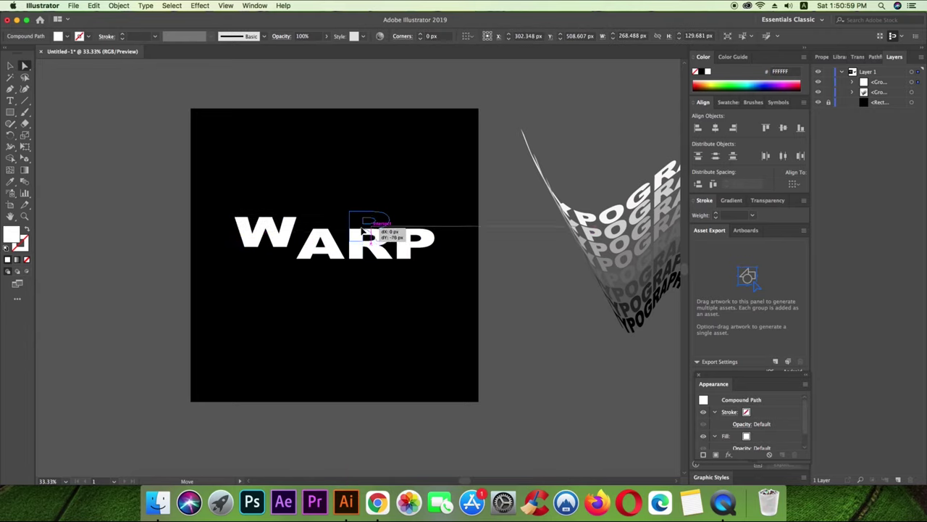
{"action": "key", "text": "v"}
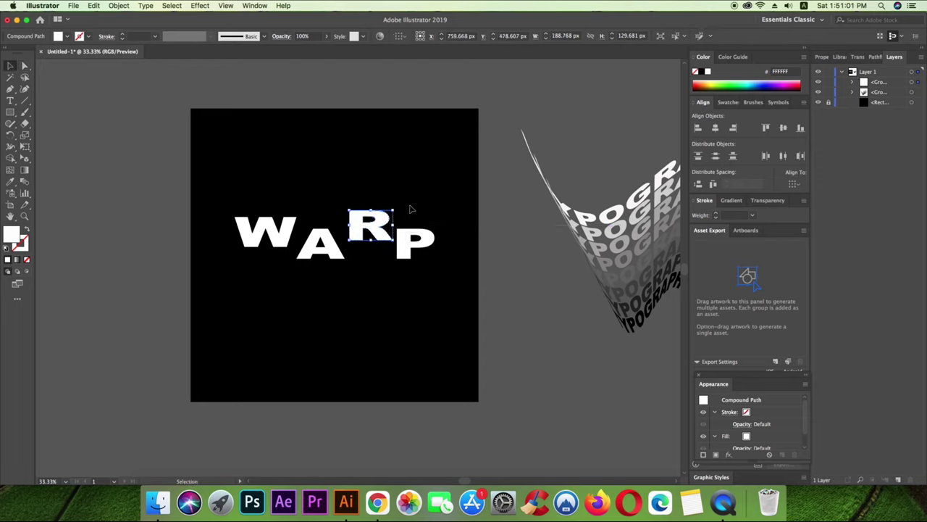
{"action": "left_click_drag", "start_coordinate": [398, 205], "coordinate": [404, 209]}
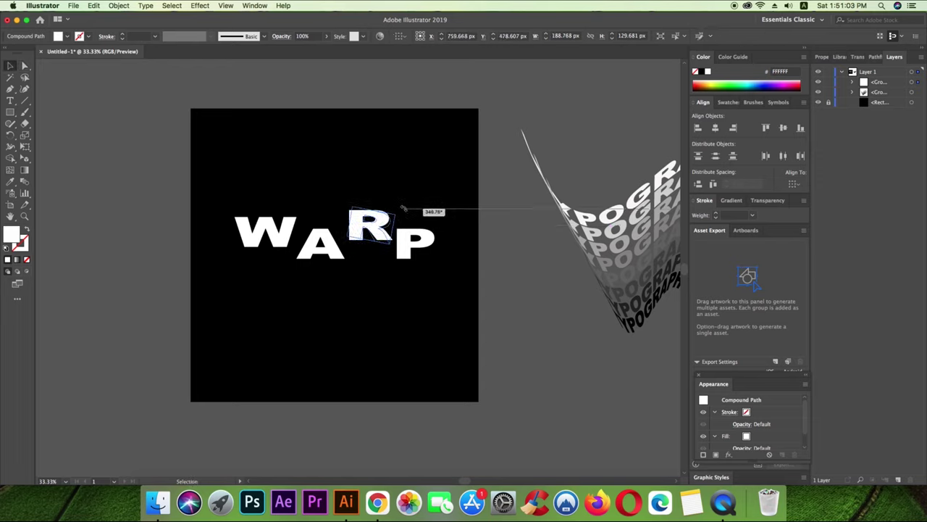
{"action": "left_click", "coordinate": [288, 236]}
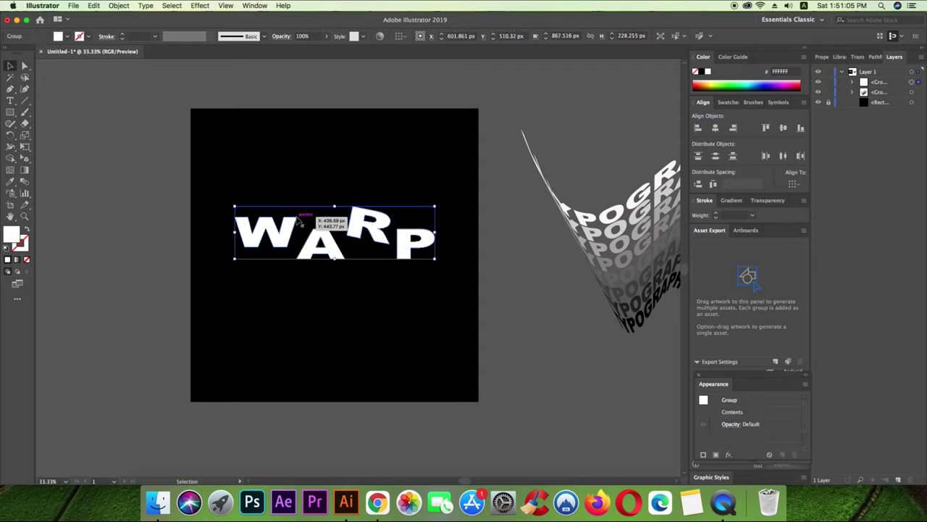
{"action": "left_click", "coordinate": [308, 274]}
{"action": "left_click", "coordinate": [270, 232]}
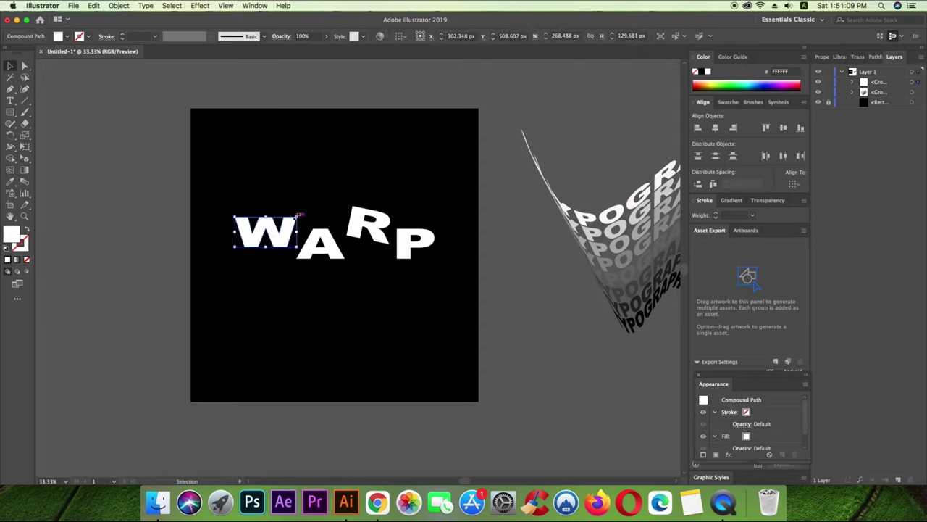
{"action": "left_click_drag", "start_coordinate": [297, 214], "coordinate": [305, 220]}
{"action": "left_click_drag", "start_coordinate": [407, 308], "coordinate": [208, 224]}
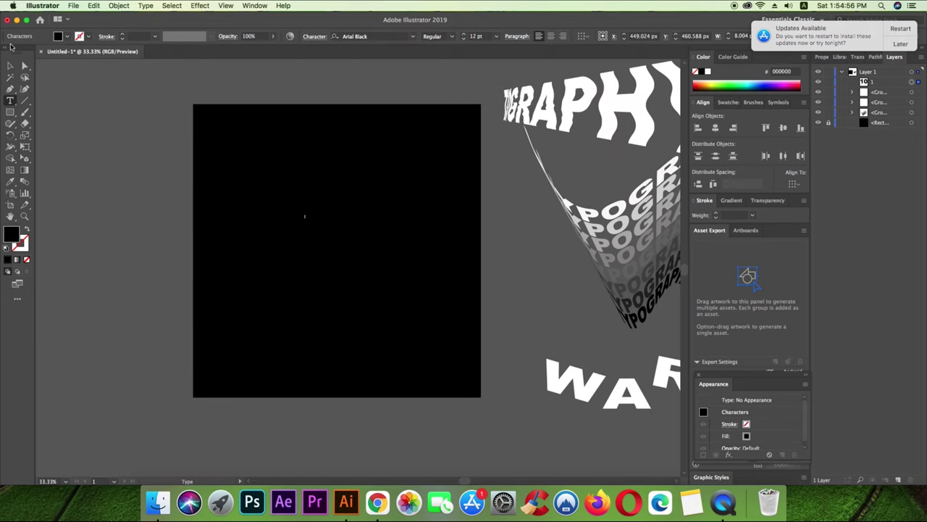
Fill the 10 white and scale it up around the artboard centre.
{"action": "double_click", "coordinate": [11, 233]}
{"action": "left_click_drag", "start_coordinate": [399, 220], "coordinate": [322, 132]}
{"action": "left_click", "coordinate": [562, 149]}
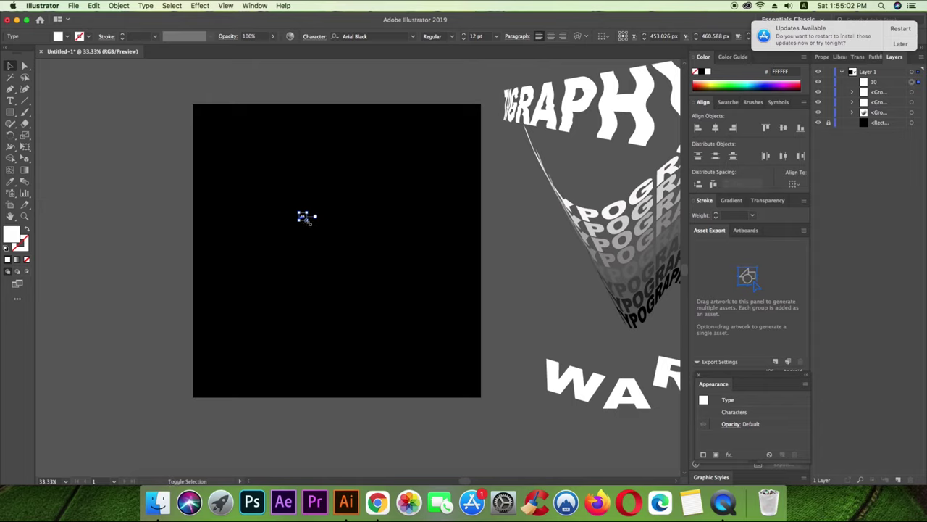
{"action": "left_click_drag", "start_coordinate": [308, 221], "coordinate": [444, 348]}
{"action": "left_click_drag", "start_coordinate": [408, 305], "coordinate": [384, 276]}
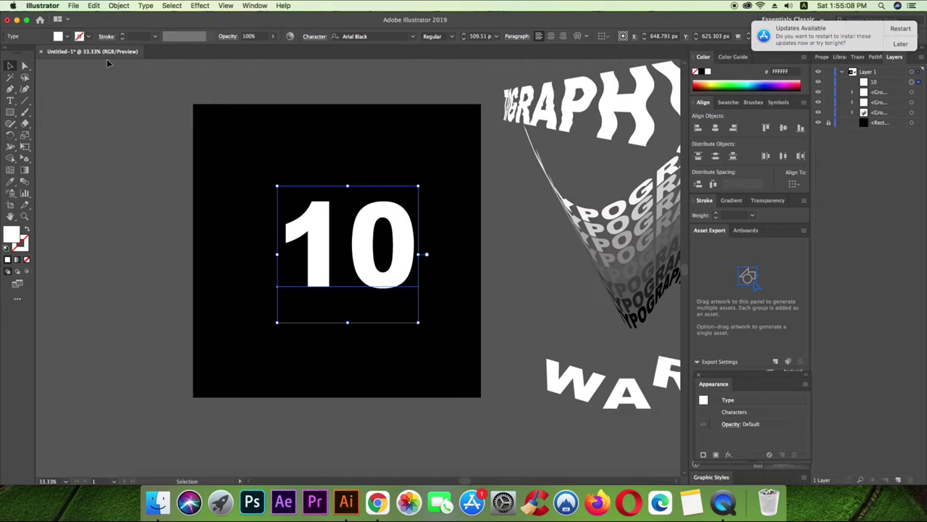
Set the 10's fill to None and give it a 12 pt white stroke.
{"action": "left_click", "coordinate": [59, 40]}
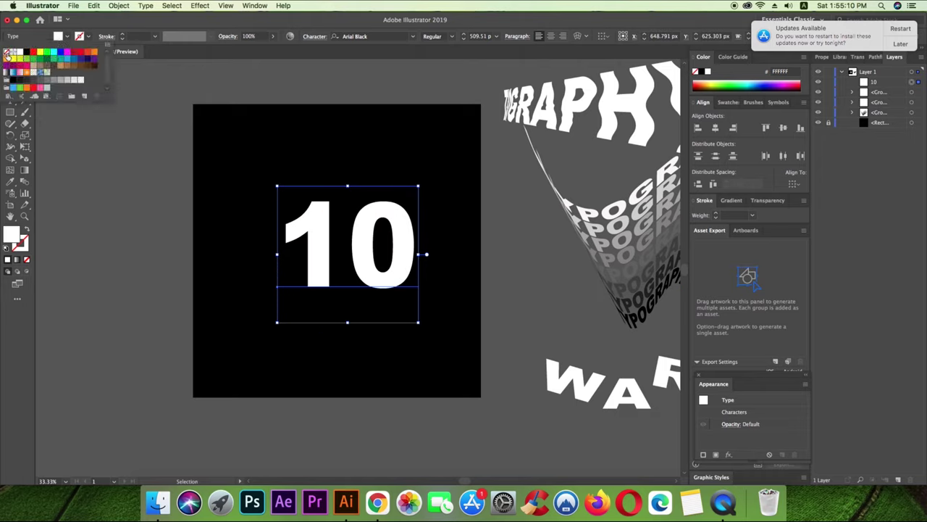
{"action": "left_click", "coordinate": [7, 52]}
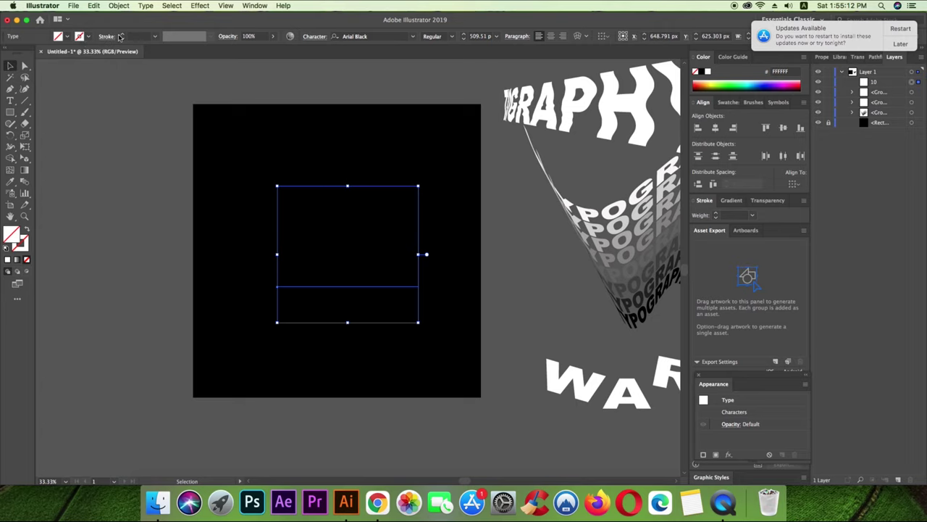
{"action": "left_click", "coordinate": [121, 34]}
{"action": "left_click", "coordinate": [121, 34]}
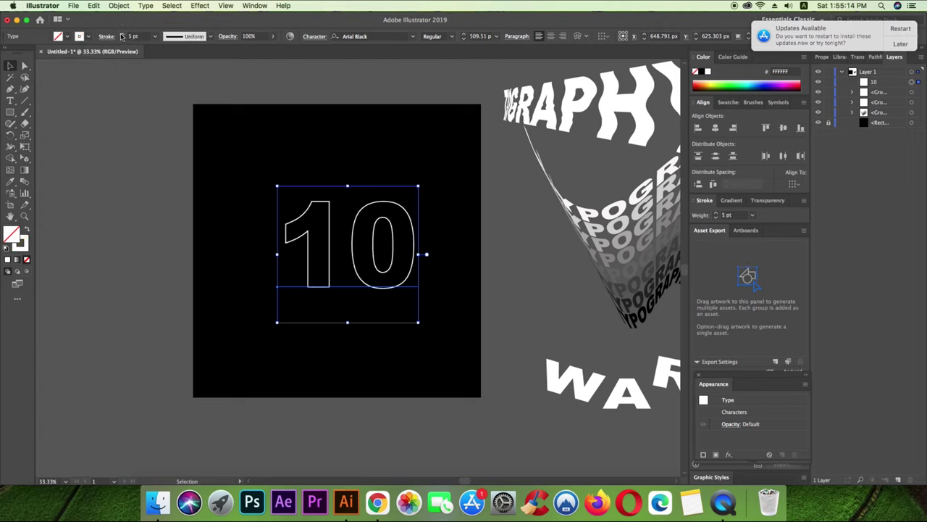
{"action": "left_click", "coordinate": [121, 35]}
{"action": "left_click", "coordinate": [121, 35]}
{"action": "left_click", "coordinate": [121, 35]}
{"action": "left_click", "coordinate": [121, 35]}
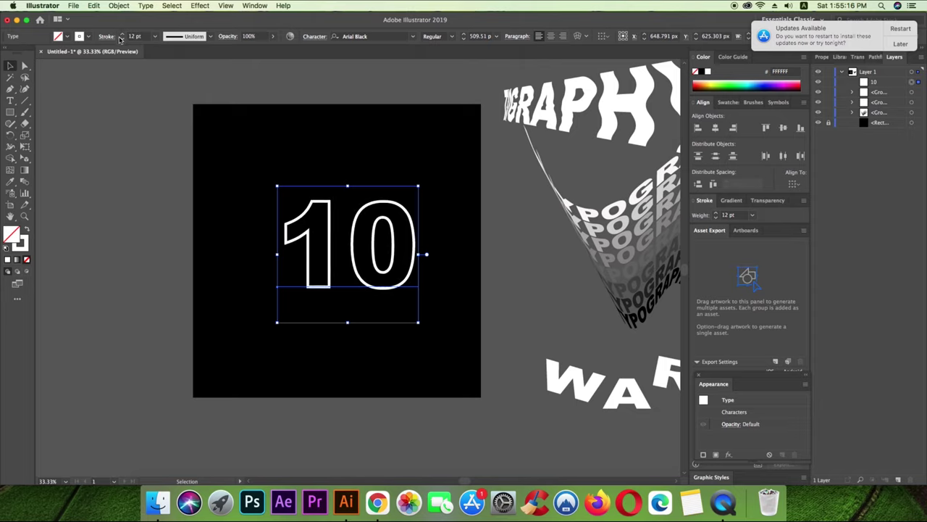
{"action": "left_click", "coordinate": [444, 206]}
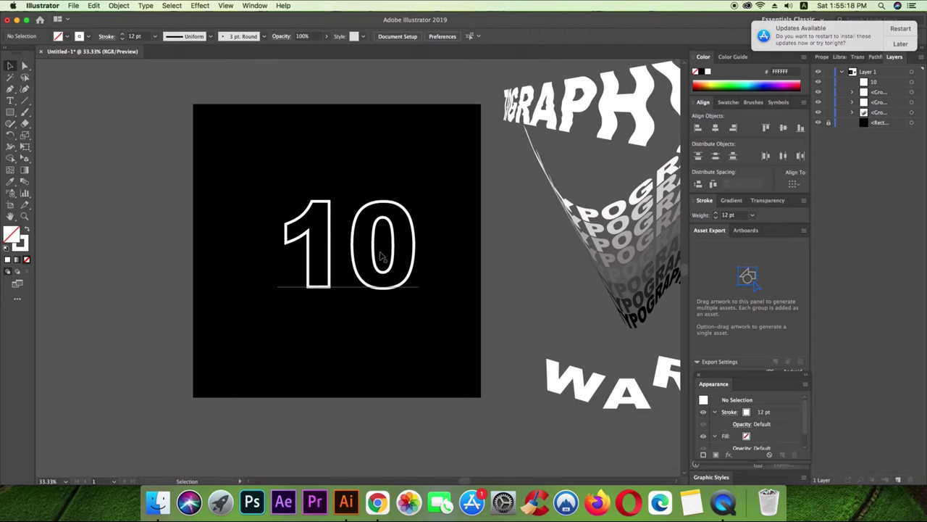
{"action": "left_click", "coordinate": [25, 101]}
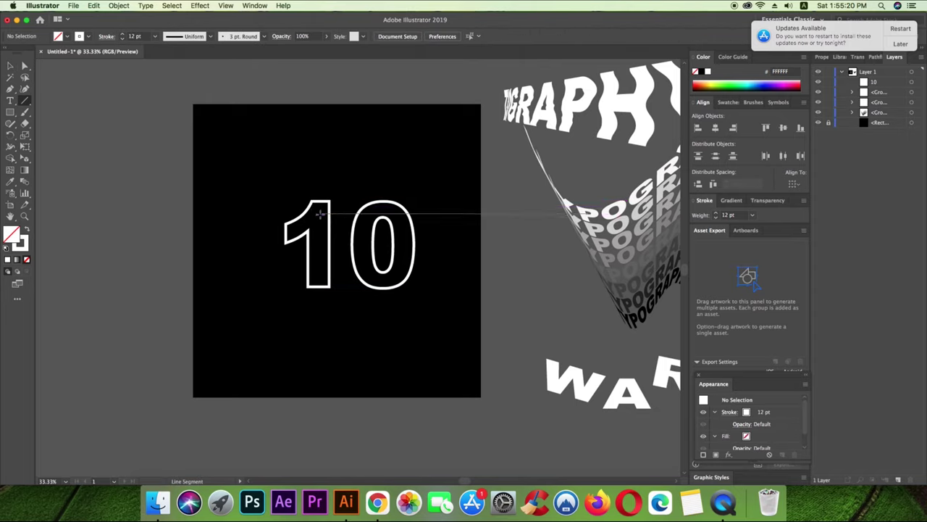
Draw a thin vertical line inside the 1 of the 10.
{"action": "left_click_drag", "start_coordinate": [318, 214], "coordinate": [319, 279]}
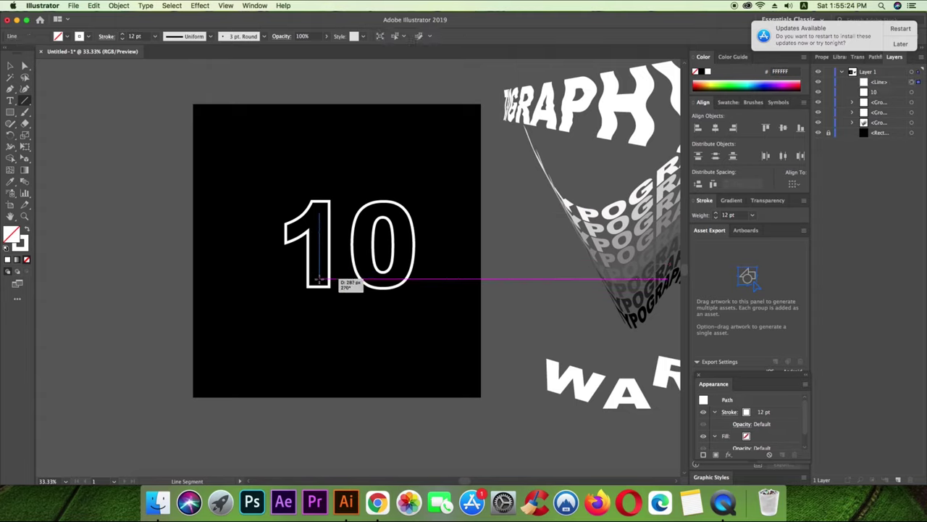
{"action": "left_click_drag", "start_coordinate": [319, 279], "coordinate": [318, 280]}
{"action": "left_click", "coordinate": [11, 66]}
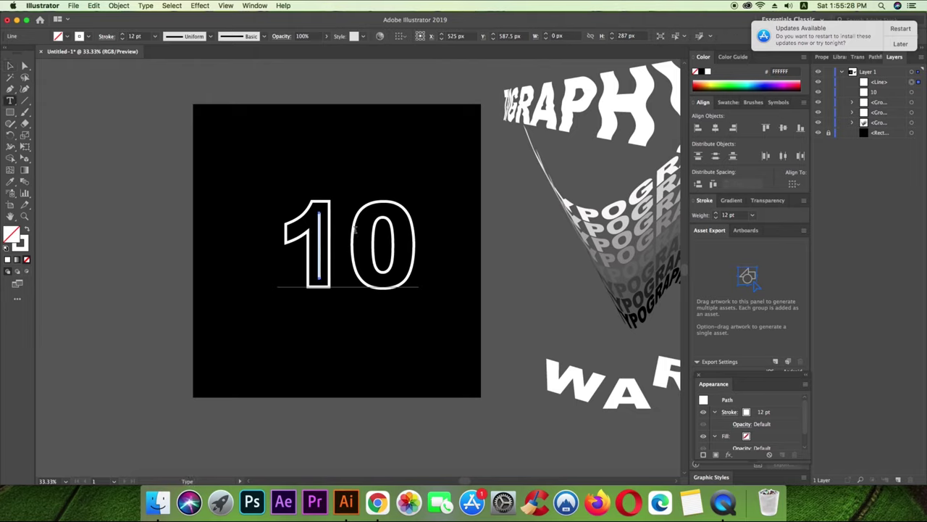
Copy and paste the 0, then scale and centre the copy inside the original 0.
{"action": "key", "text": "t"}
{"action": "left_click_drag", "start_coordinate": [348, 232], "coordinate": [437, 234]}
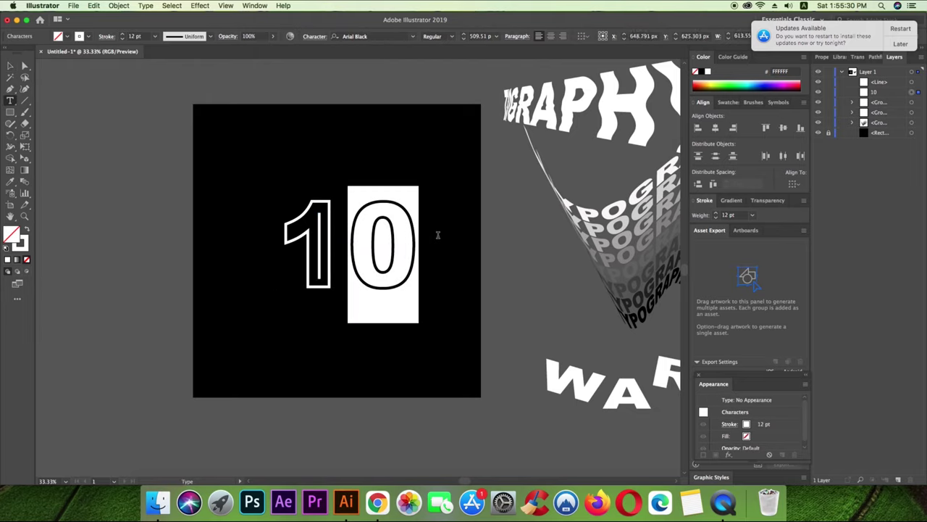
{"action": "key", "text": "Escape"}
{"action": "left_click", "coordinate": [10, 65]}
{"action": "left_click", "coordinate": [382, 355]}
{"action": "key", "text": "ctrl+v"}
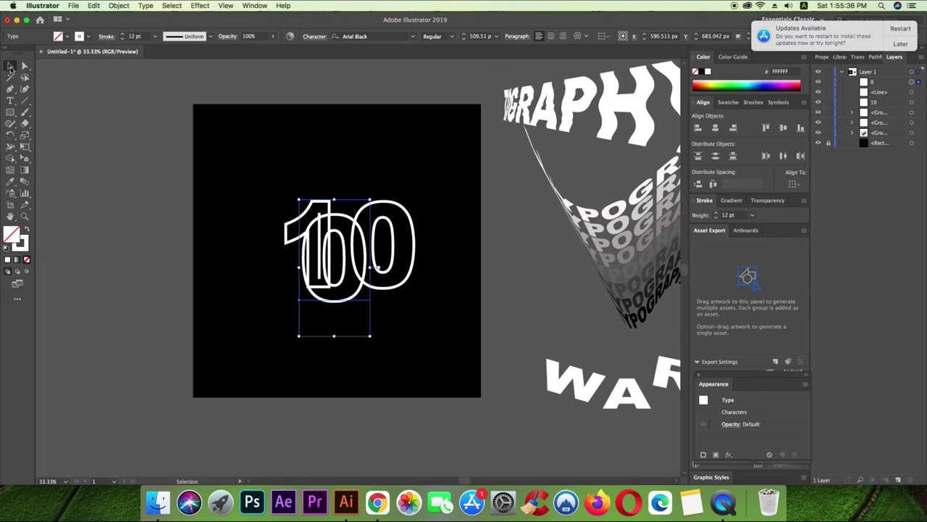
{"action": "mouse_move", "coordinate": [371, 268]}
{"action": "left_mouse_down"}
{"action": "mouse_move", "coordinate": [347, 270]}
{"action": "mouse_move", "coordinate": [397, 245]}
{"action": "left_mouse_up"}
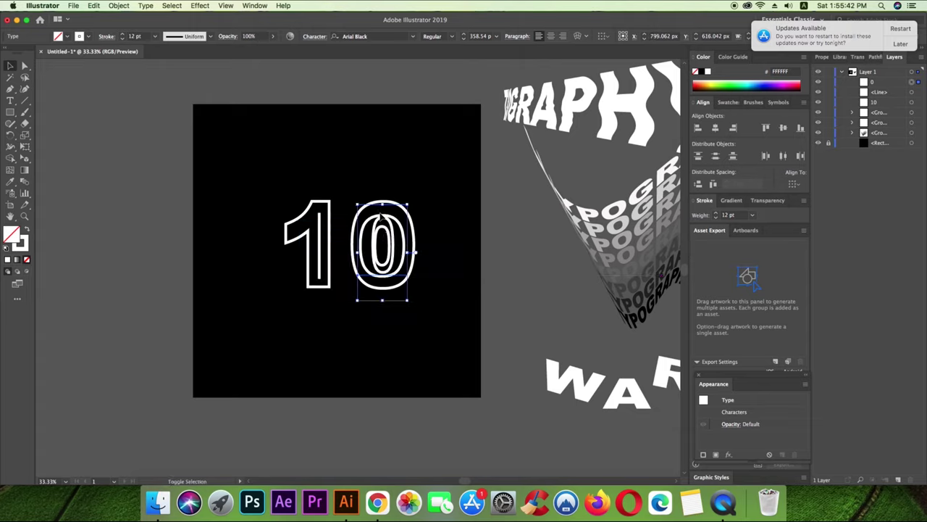
{"action": "left_click_drag", "start_coordinate": [383, 206], "coordinate": [384, 198]}
{"action": "left_click_drag", "start_coordinate": [383, 300], "coordinate": [383, 307]}
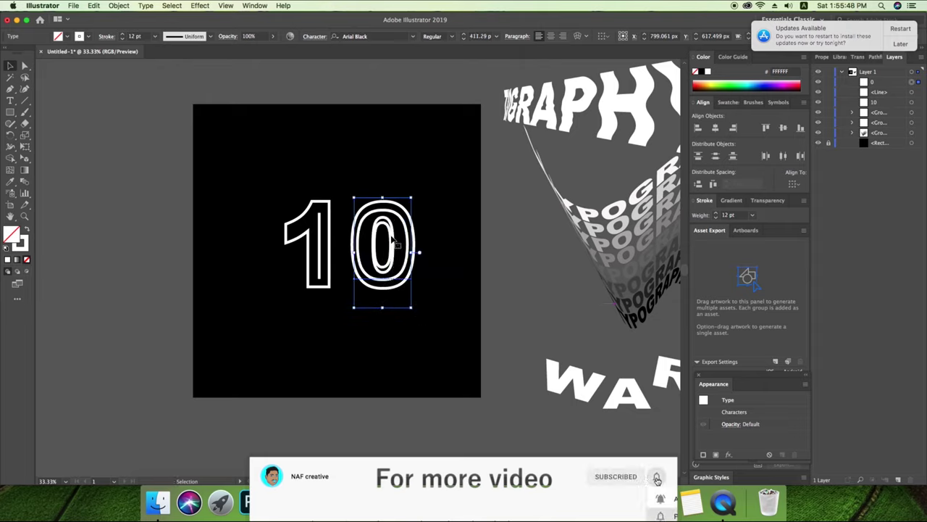
{"action": "left_click_drag", "start_coordinate": [393, 237], "coordinate": [392, 239]}
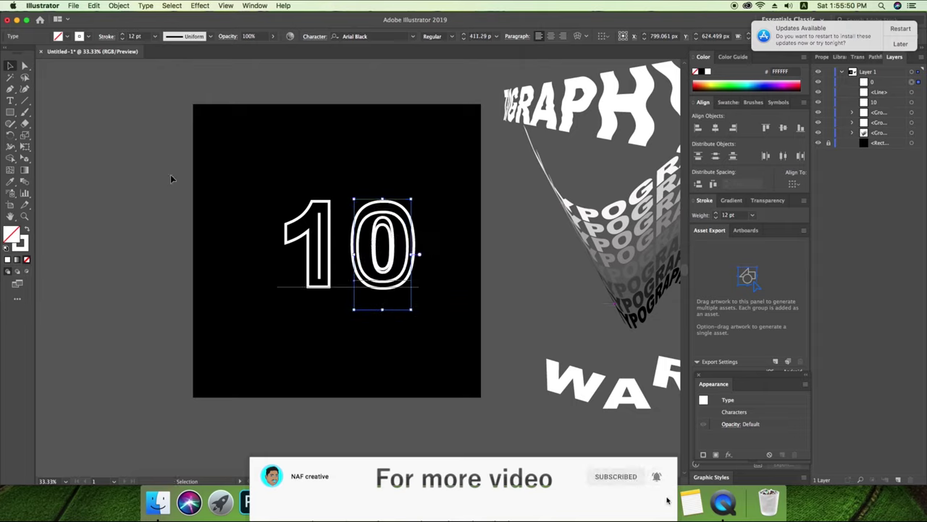
{"action": "left_click", "coordinate": [164, 215]}
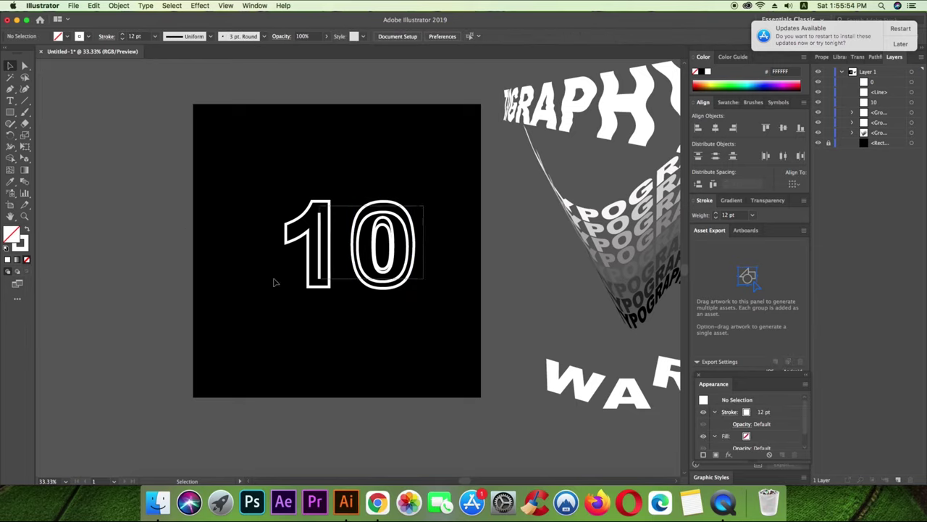
Select all parts of the inline 10 and group them.
{"action": "left_click_drag", "start_coordinate": [304, 206], "coordinate": [230, 282]}
{"action": "key", "text": "a"}
{"action": "key", "text": "ctrl+g"}
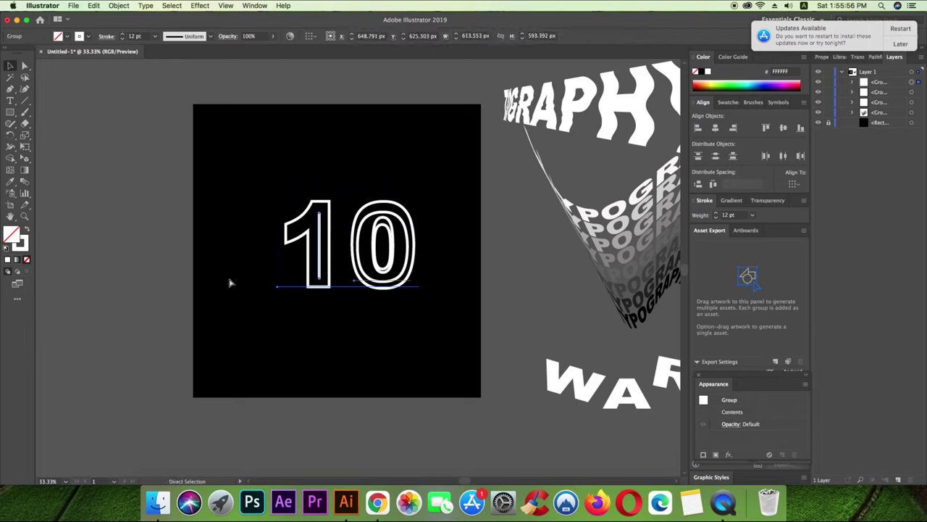
{"action": "key", "text": "v"}
Nudge the 10 group up and left, then reselect the whole group.
{"action": "left_click_drag", "start_coordinate": [330, 244], "coordinate": [322, 239]}
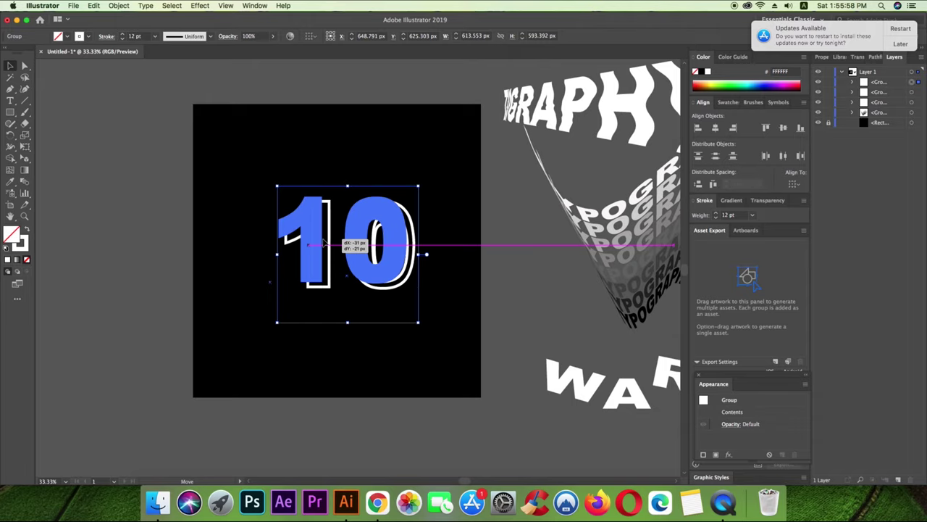
{"action": "left_click_drag", "start_coordinate": [433, 217], "coordinate": [194, 299]}
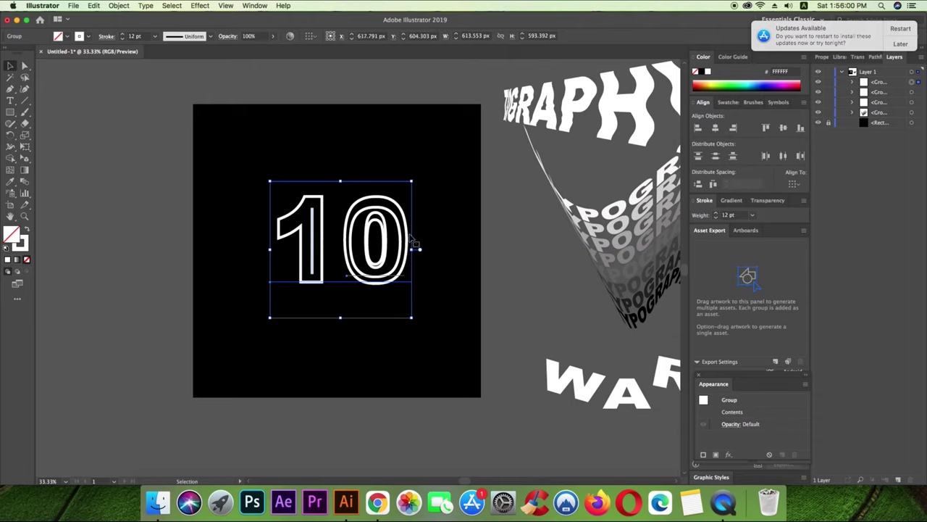
{"action": "left_click", "coordinate": [449, 249]}
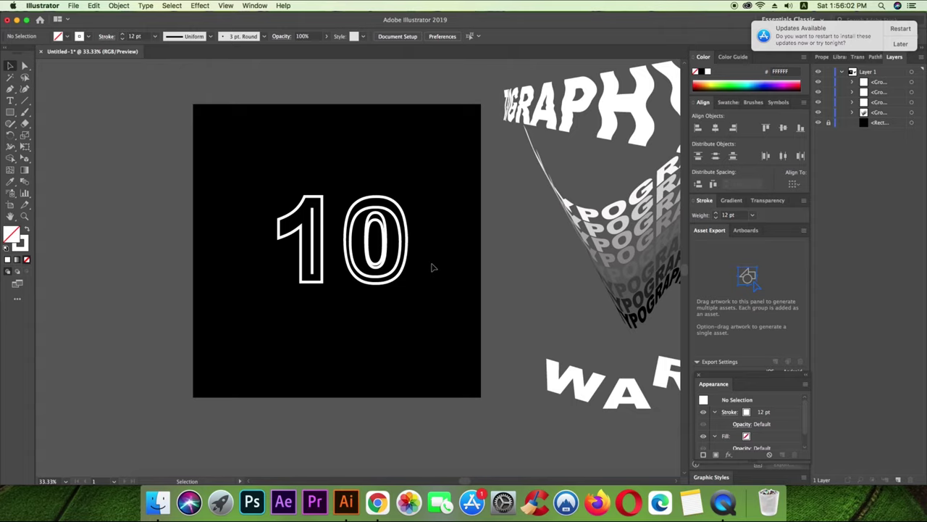
{"action": "left_click_drag", "start_coordinate": [432, 213], "coordinate": [243, 306]}
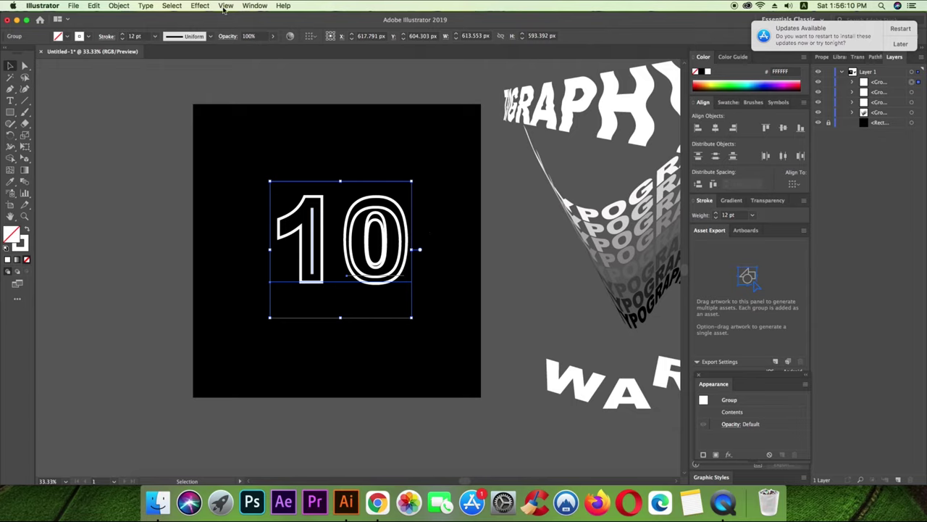
{"action": "left_click", "coordinate": [200, 6]}
{"action": "mouse_move", "coordinate": [218, 65]}
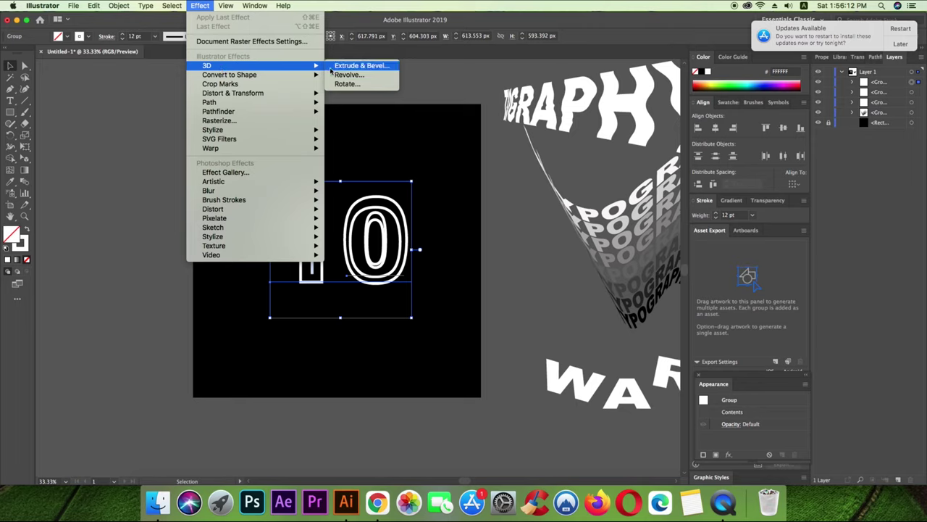
Apply 3D Extrude & Bevel to the 10 with 0 pt depth and a custom rotation.
{"action": "left_click", "coordinate": [366, 66]}
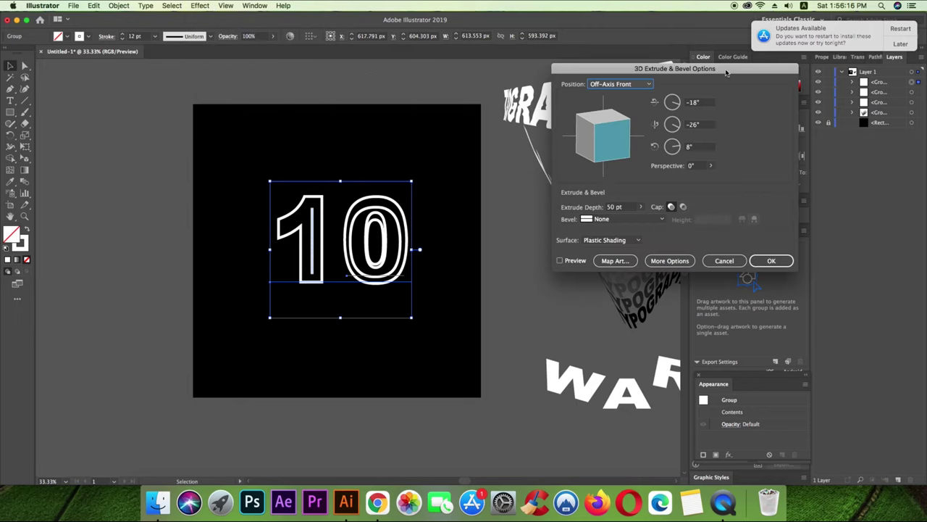
{"action": "left_click_drag", "start_coordinate": [726, 72], "coordinate": [601, 59]}
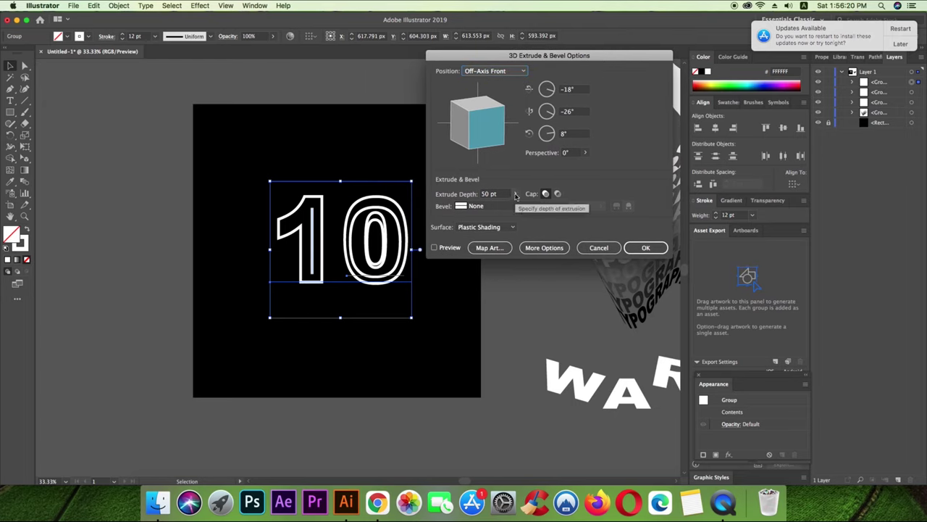
{"action": "left_click", "coordinate": [516, 194]}
{"action": "left_click_drag", "start_coordinate": [485, 209], "coordinate": [449, 210]}
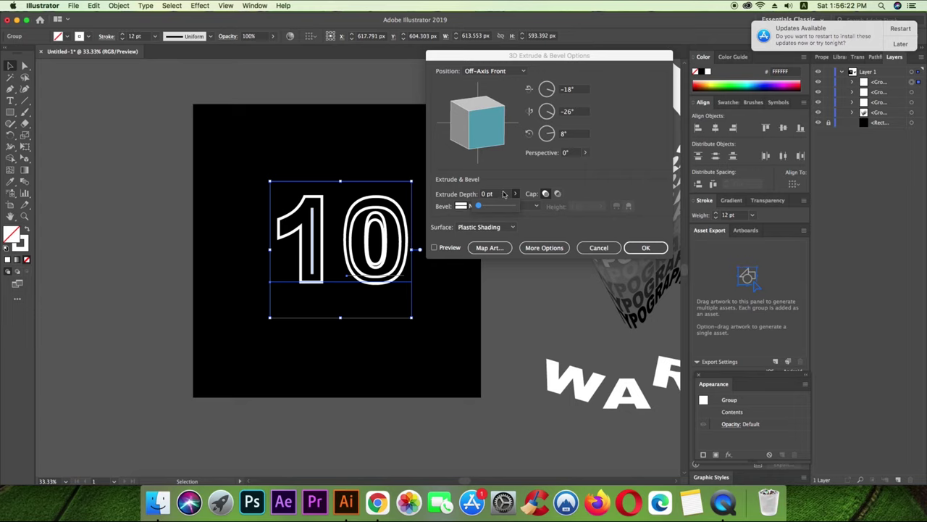
{"action": "left_click", "coordinate": [435, 249]}
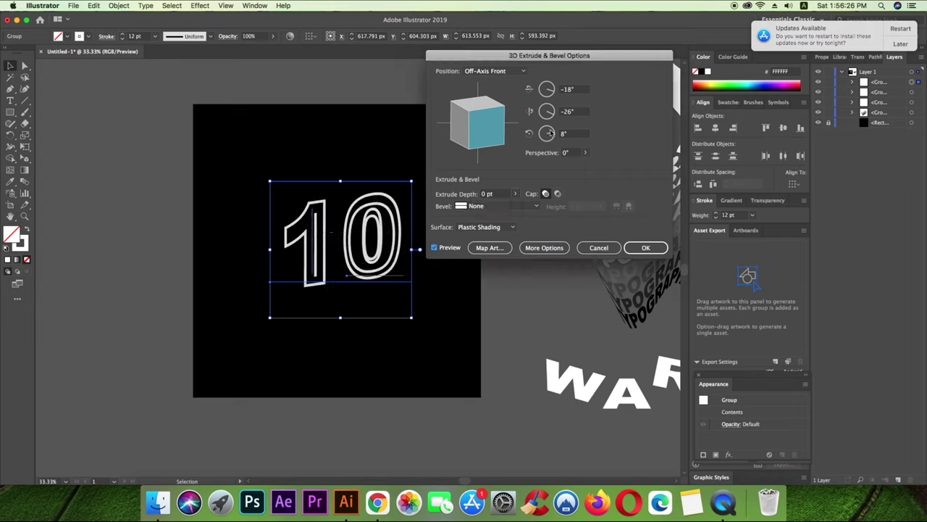
{"action": "mouse_move", "coordinate": [491, 129]}
{"action": "left_mouse_down"}
{"action": "mouse_move", "coordinate": [499, 127]}
{"action": "mouse_move", "coordinate": [472, 140]}
{"action": "left_mouse_up"}
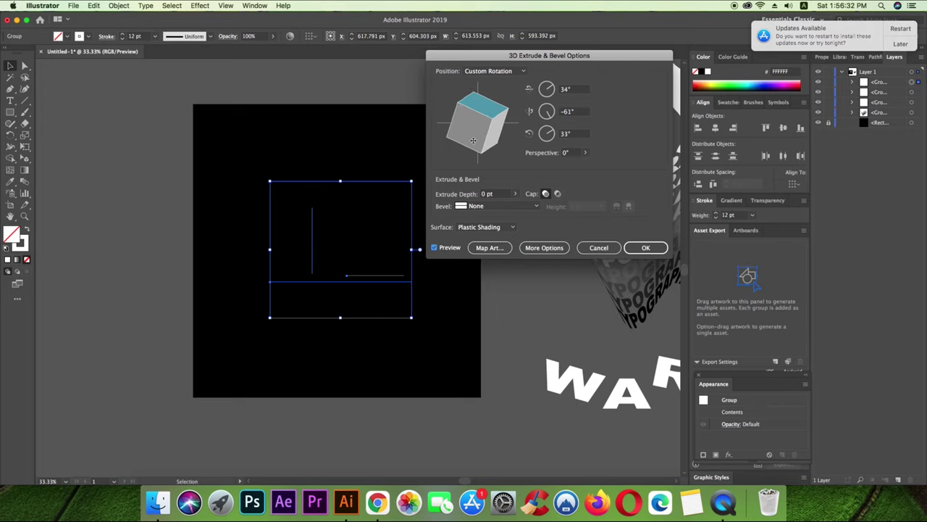
{"action": "left_click_drag", "start_coordinate": [472, 140], "coordinate": [473, 142]}
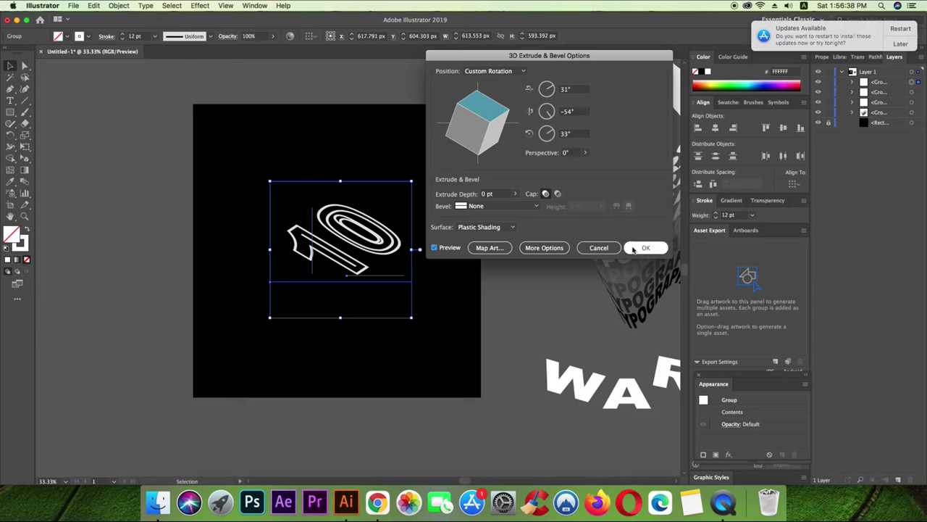
{"action": "left_click", "coordinate": [646, 248]}
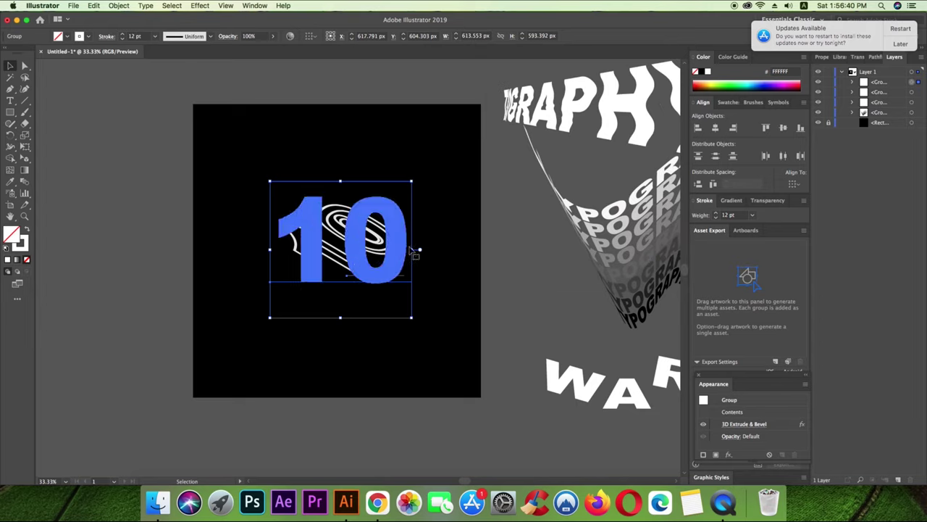
Expand the 3D 10's appearance, scale it to about 800 px wide, and nudge it left.
{"action": "left_click", "coordinate": [120, 6]}
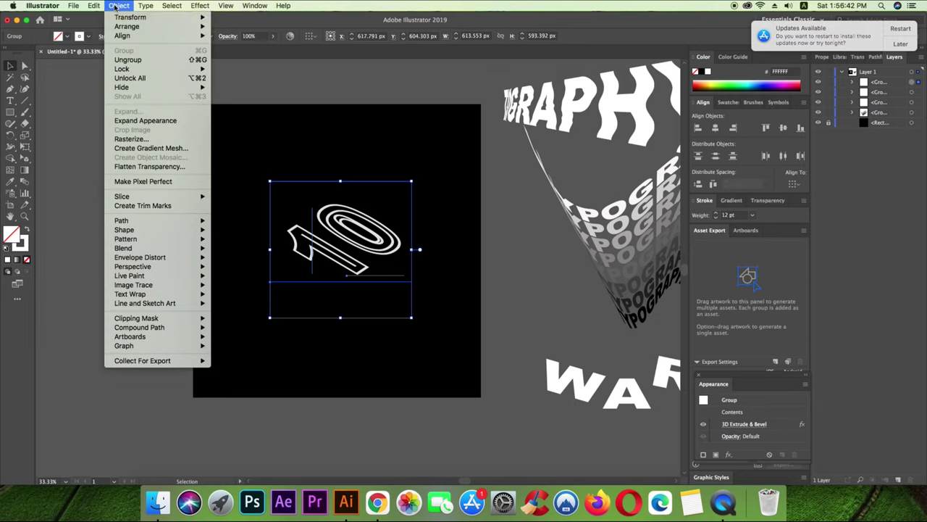
{"action": "left_click", "coordinate": [154, 121]}
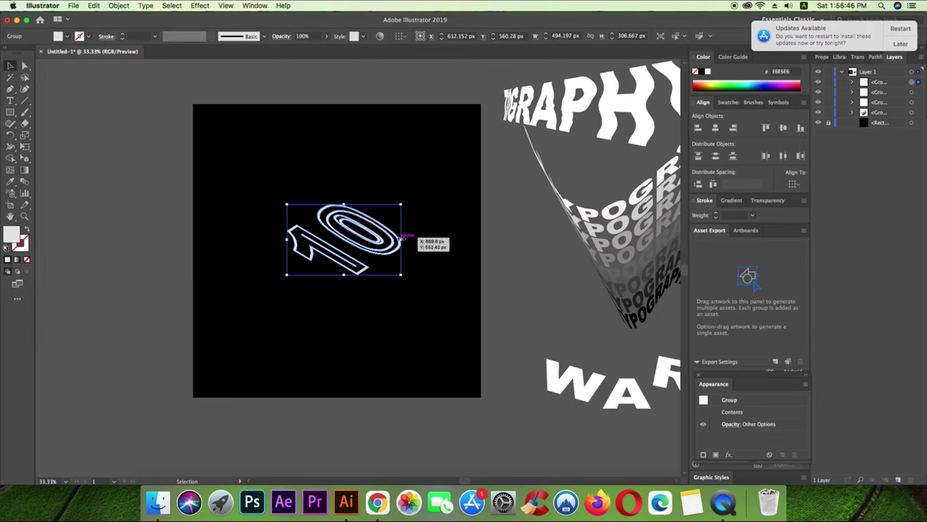
{"action": "mouse_move", "coordinate": [401, 236]}
{"action": "left_mouse_down"}
{"action": "mouse_move", "coordinate": [471, 239]}
{"action": "mouse_move", "coordinate": [405, 252]}
{"action": "left_mouse_up"}
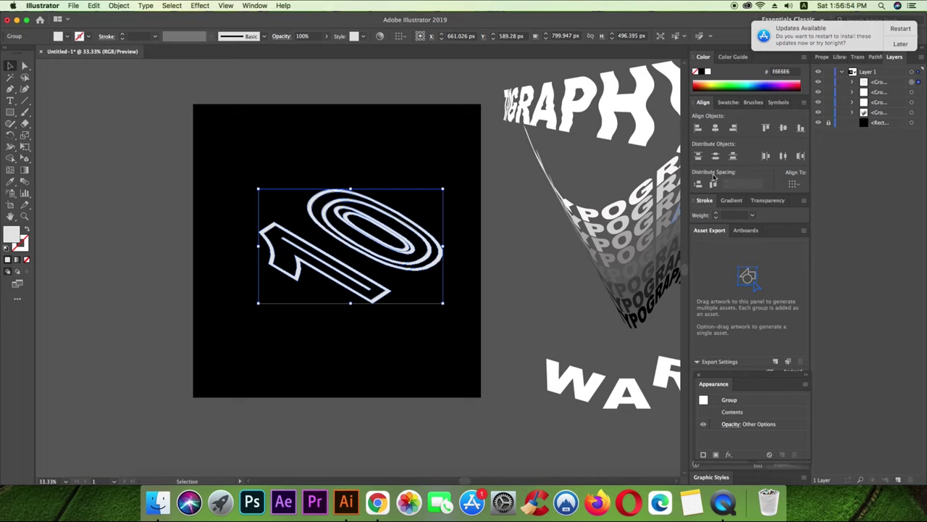
{"action": "mouse_move", "coordinate": [377, 226]}
{"action": "left_mouse_down"}
{"action": "mouse_move", "coordinate": [368, 226]}
{"action": "mouse_move", "coordinate": [437, 193]}
{"action": "left_mouse_up"}
{"action": "left_click", "coordinate": [380, 248]}
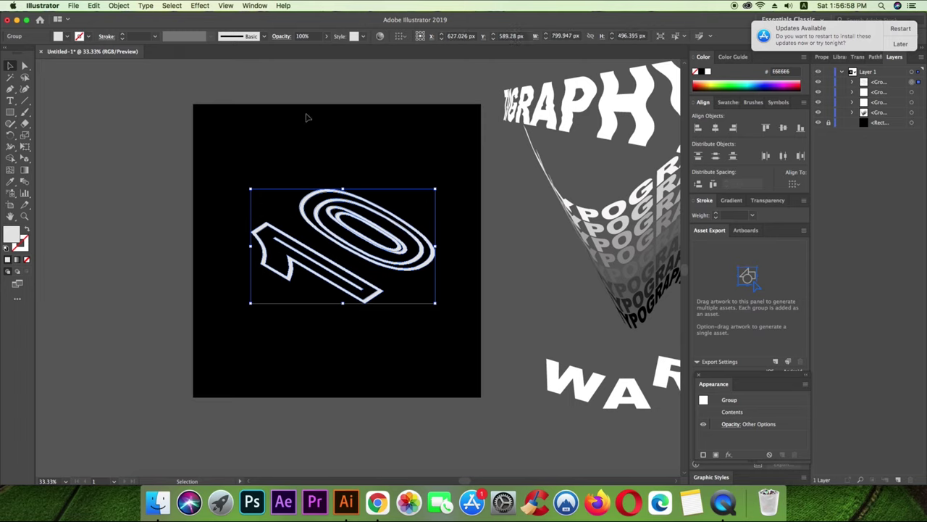
{"action": "left_click", "coordinate": [119, 5]}
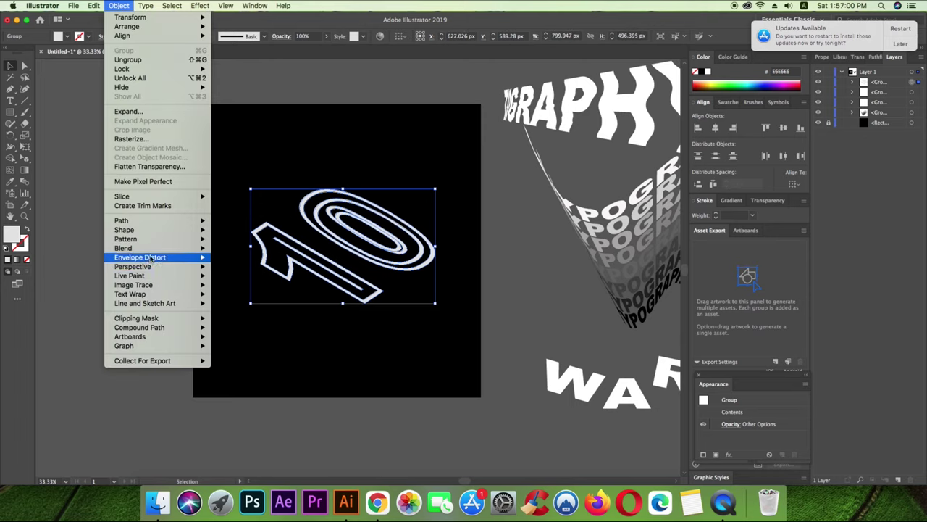
{"action": "mouse_move", "coordinate": [140, 257]}
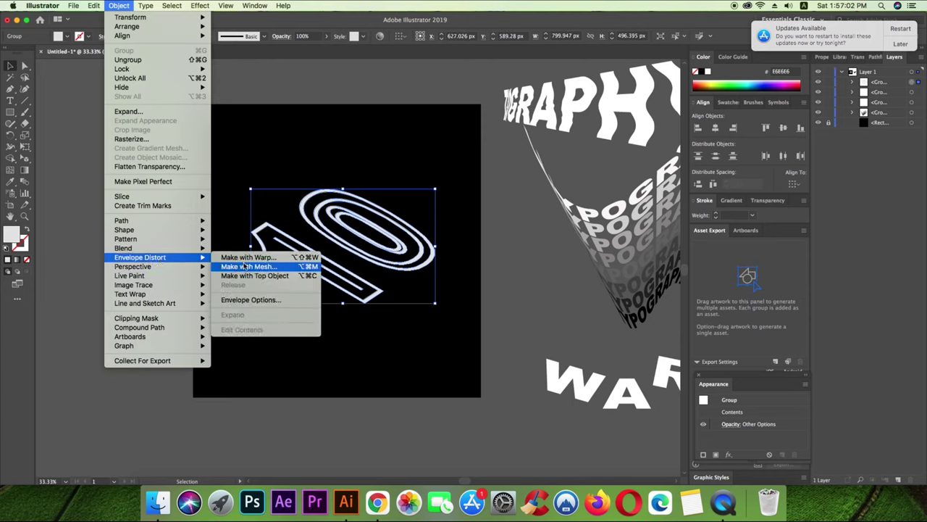
Make a mesh envelope on the 10 with 6 columns and 1 row, previewed.
{"action": "left_click", "coordinate": [244, 266]}
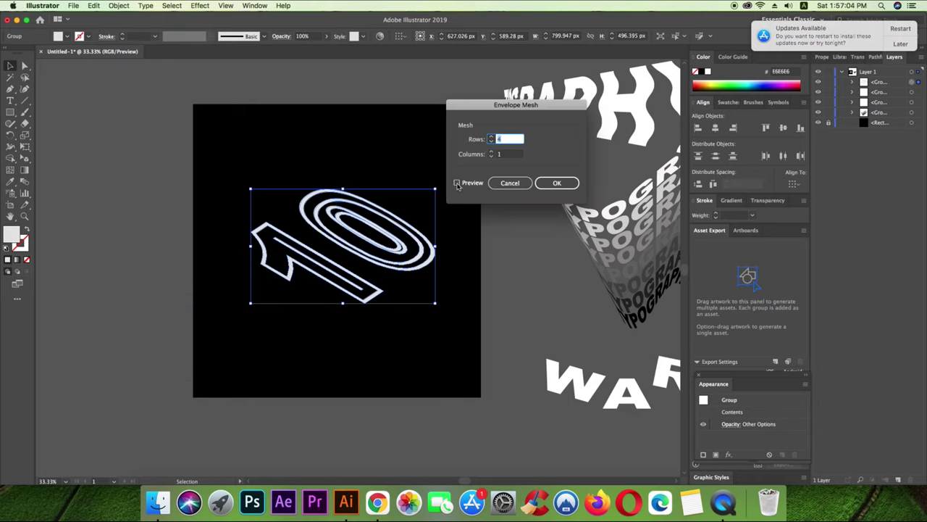
{"action": "left_click", "coordinate": [458, 183]}
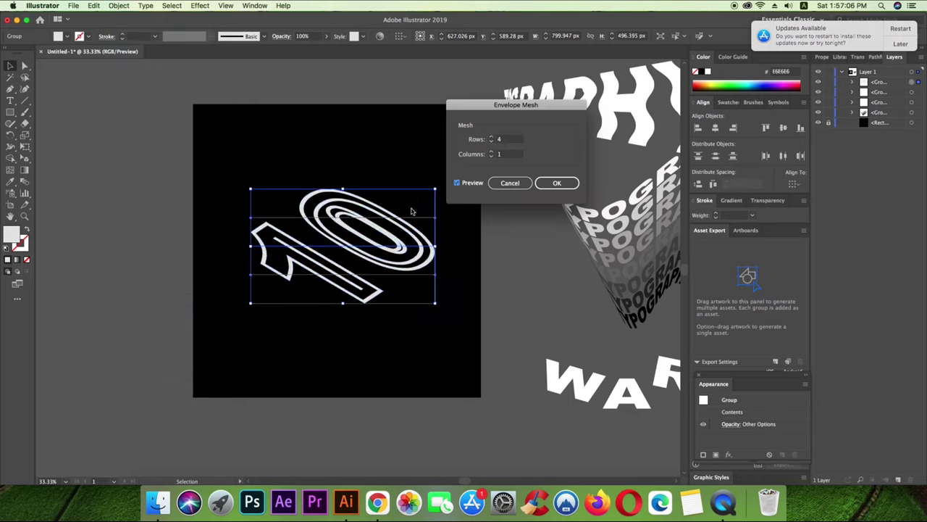
{"action": "left_click", "coordinate": [492, 152]}
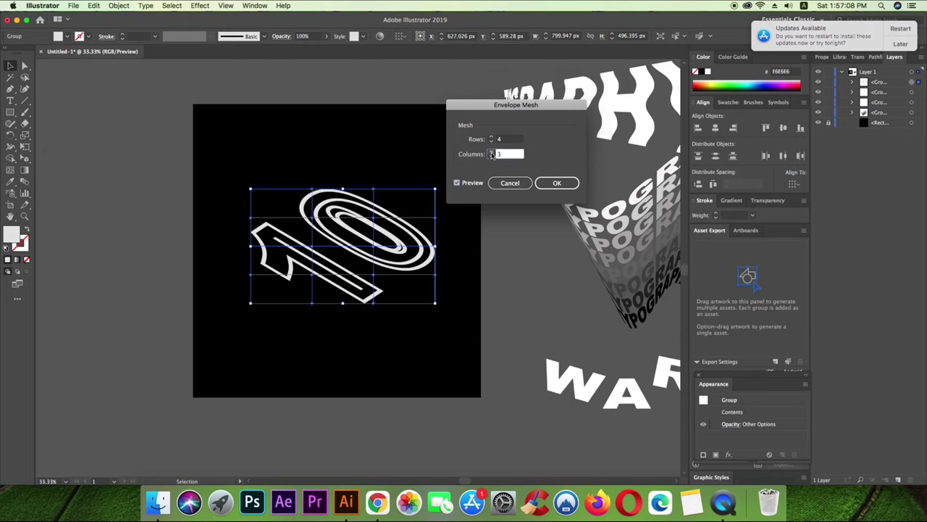
{"action": "left_click", "coordinate": [491, 152]}
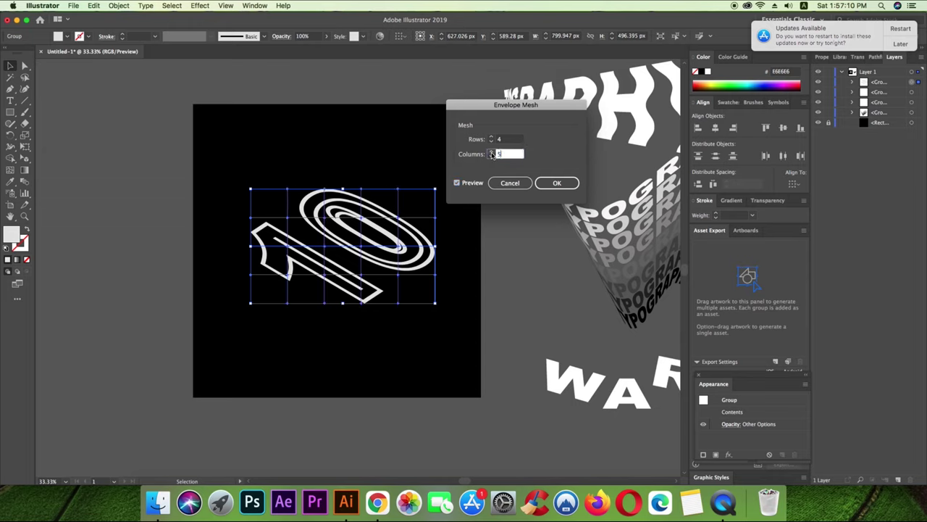
{"action": "left_click", "coordinate": [491, 152]}
{"action": "left_click", "coordinate": [492, 142]}
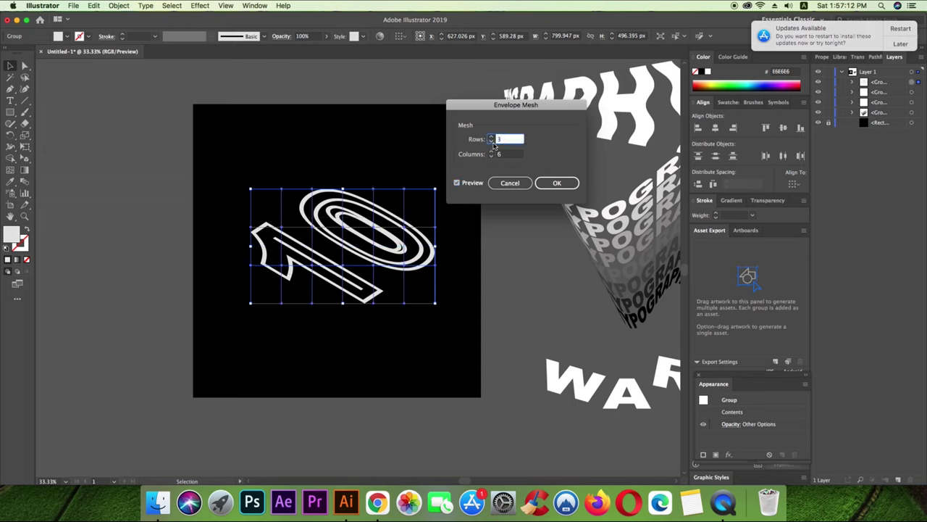
{"action": "left_click", "coordinate": [555, 182]}
{"action": "left_click", "coordinate": [410, 166]}
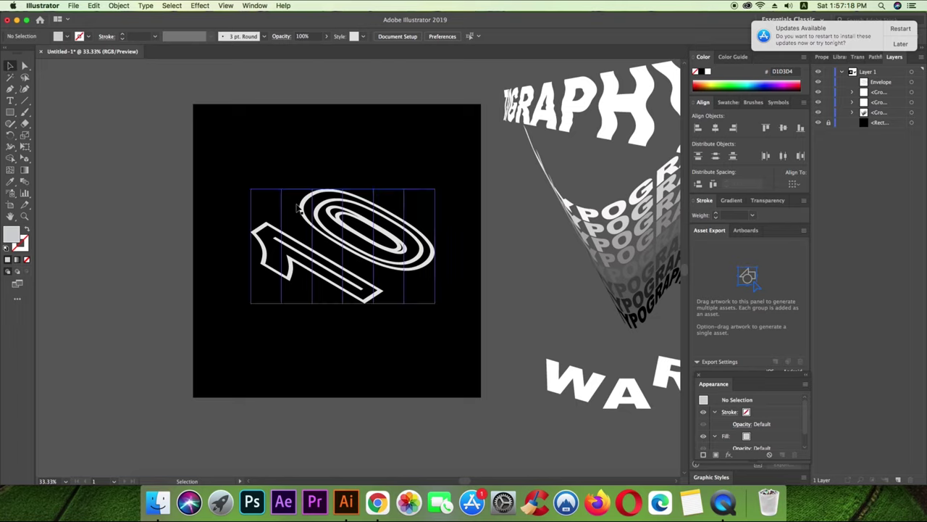
Select the left column of mesh points and raise them into a bulge.
{"action": "left_click", "coordinate": [293, 269]}
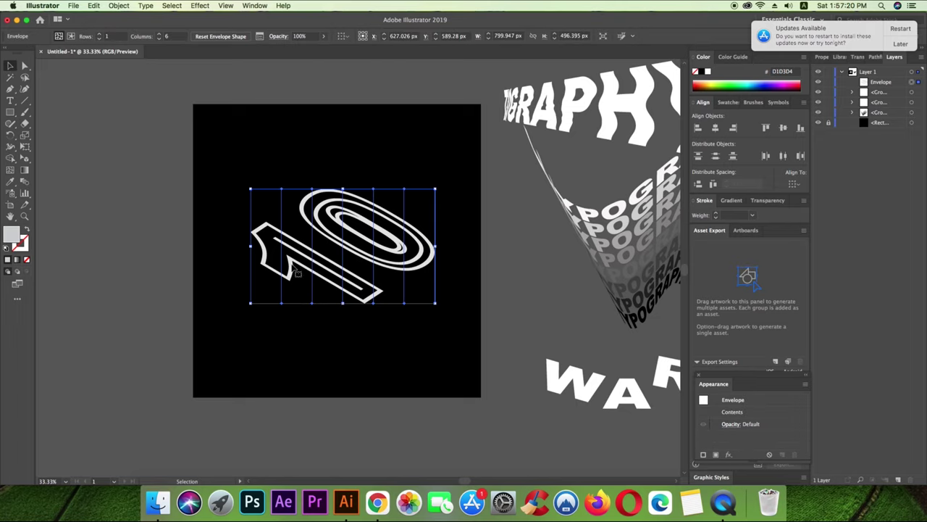
{"action": "left_click", "coordinate": [243, 240]}
{"action": "key", "text": "a"}
{"action": "left_click_drag", "start_coordinate": [277, 182], "coordinate": [292, 324]}
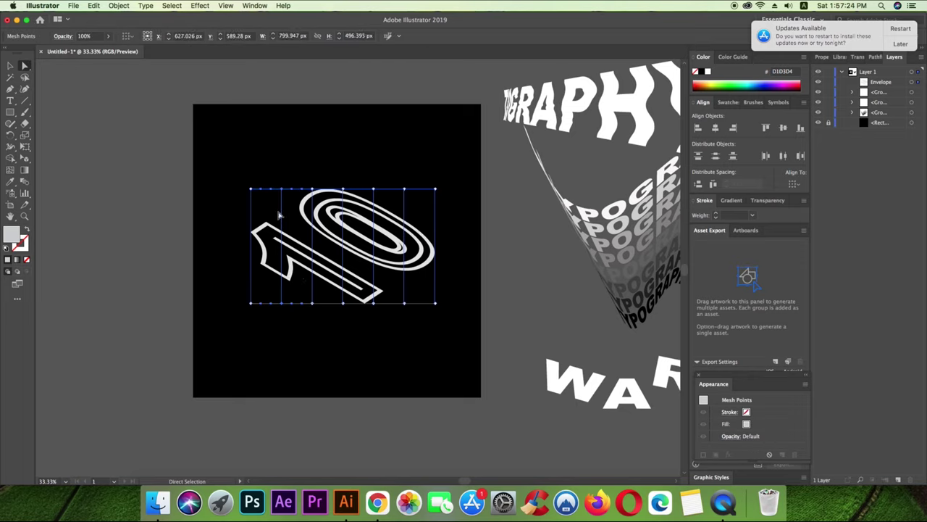
{"action": "left_click_drag", "start_coordinate": [276, 182], "coordinate": [290, 321]}
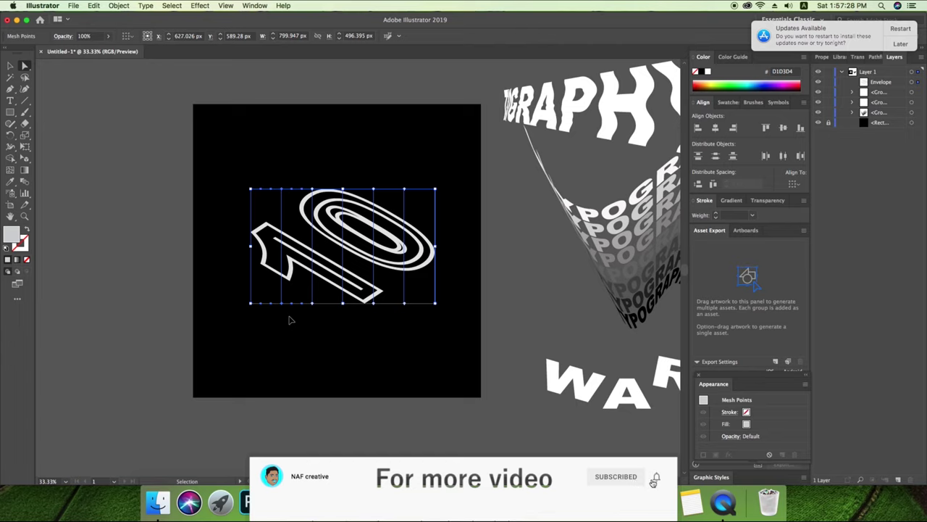
{"action": "key", "text": "Up"}
{"action": "key", "text": "Up"}
{"action": "key", "text": "Up"}
{"action": "key", "text": "Up"}
{"action": "key", "text": "Up"}
{"action": "key", "text": "Up"}
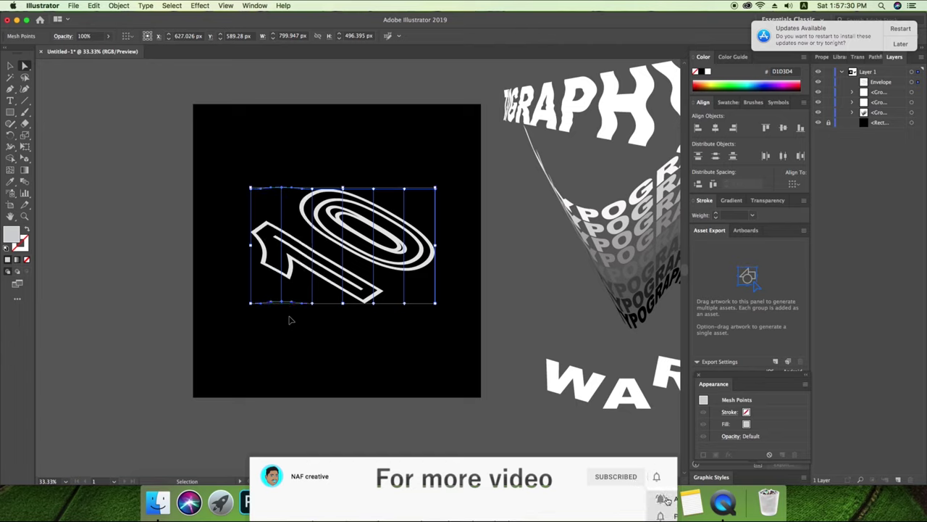
{"action": "key", "text": "Up"}
{"action": "key", "text": "Up"}
{"action": "key", "text": "Up"}
{"action": "key", "text": "Up"}
{"action": "key", "text": "Up"}
{"action": "key", "text": "Up"}
{"action": "key", "text": "Up"}
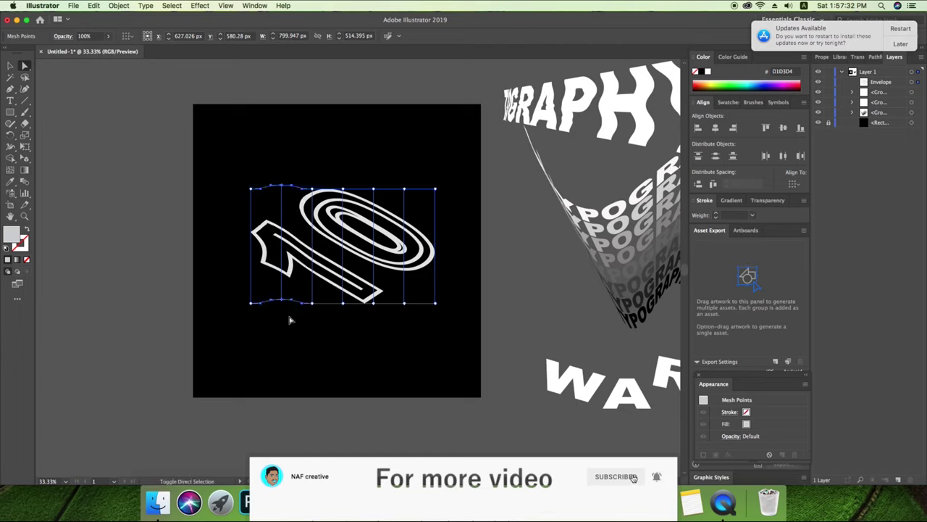
{"action": "key", "text": "Up"}
{"action": "key", "text": "Up"}
{"action": "key", "text": "Up"}
{"action": "key", "text": "Up"}
{"action": "key", "text": "Up"}
{"action": "key", "text": "Up"}
{"action": "key", "text": "Up"}
{"action": "key", "text": "Up"}
{"action": "key", "text": "Up"}
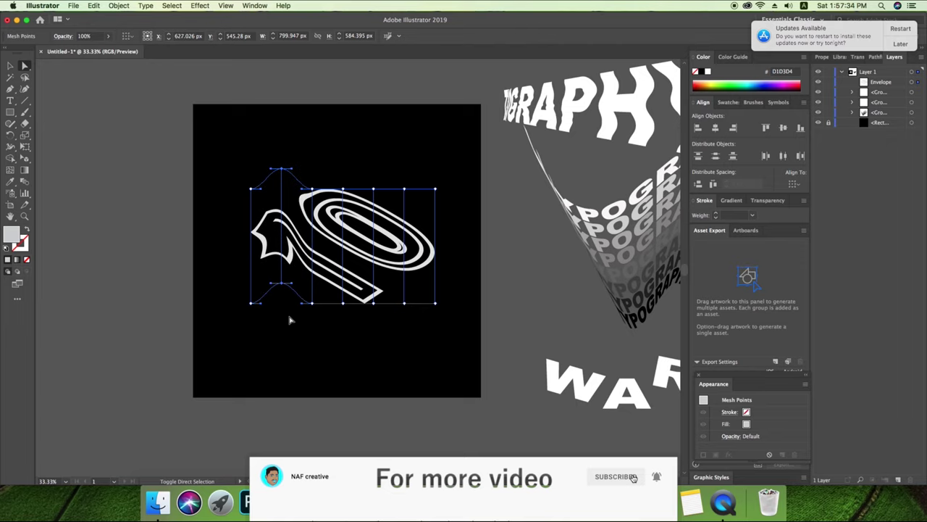
{"action": "key", "text": "Up"}
{"action": "key", "text": "Up"}
{"action": "key", "text": "Up"}
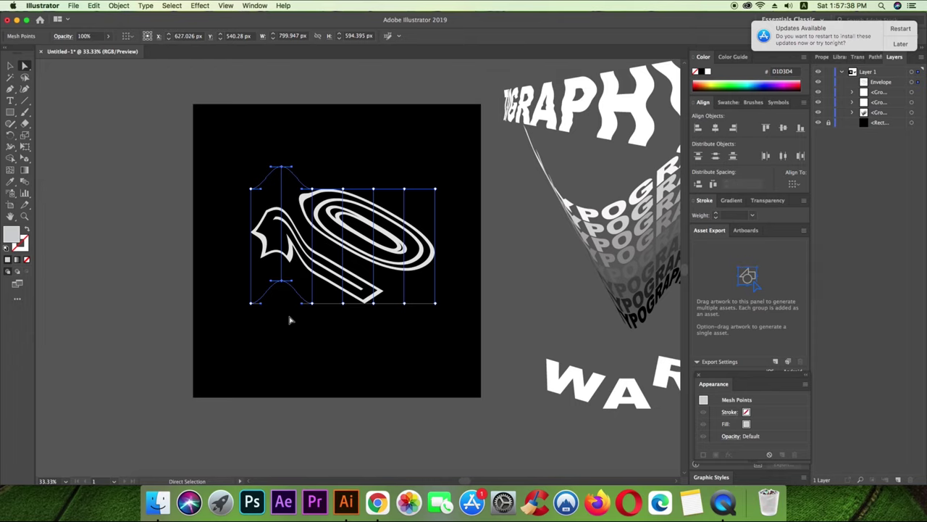
{"action": "key", "text": "Down"}
{"action": "key", "text": "Down"}
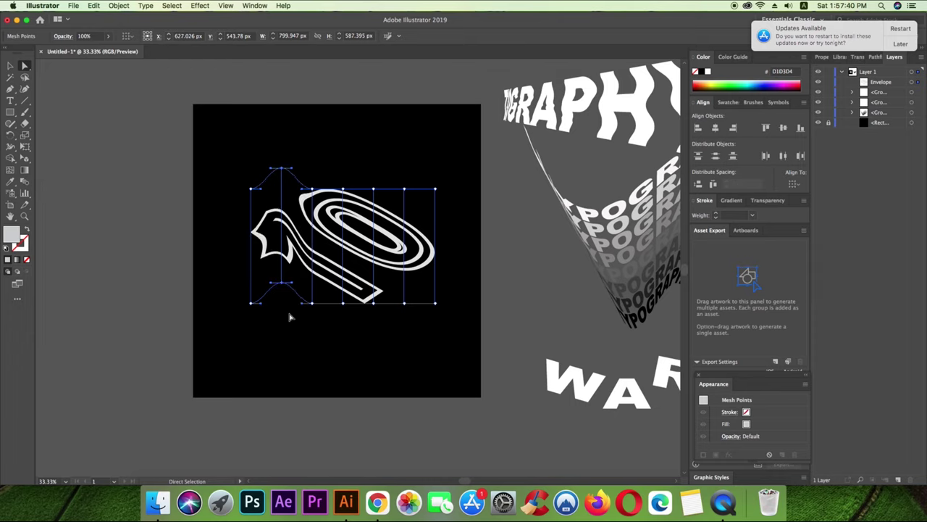
Lift the middle and right mesh points with Shift+Up to ripple the 10.
{"action": "left_click_drag", "start_coordinate": [331, 180], "coordinate": [358, 314]}
{"action": "key", "text": "shift+Up"}
{"action": "key", "text": "shift+Up"}
{"action": "key", "text": "shift+Up"}
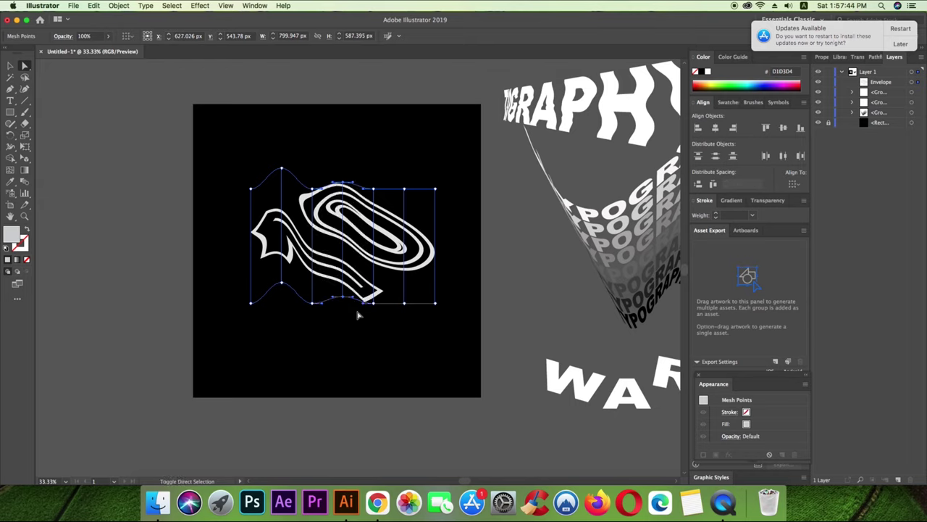
{"action": "key", "text": "shift+Up"}
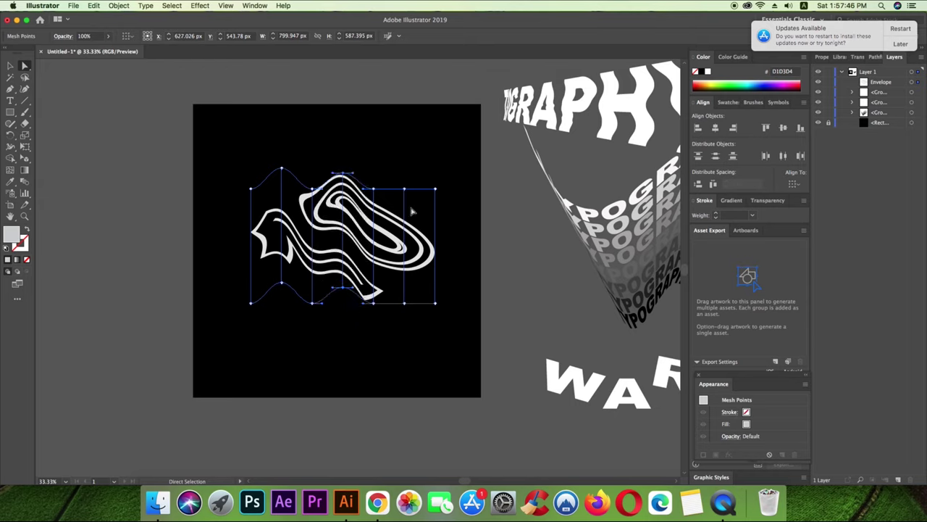
{"action": "left_click_drag", "start_coordinate": [419, 181], "coordinate": [460, 323]}
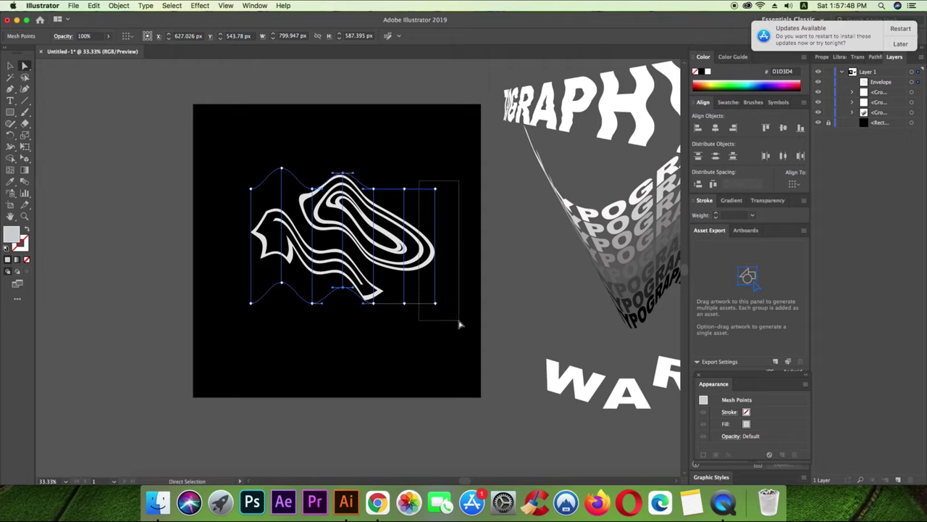
{"action": "key", "text": "shift+Up"}
{"action": "key", "text": "shift+Up"}
{"action": "key", "text": "shift+Up"}
{"action": "key", "text": "shift+Up"}
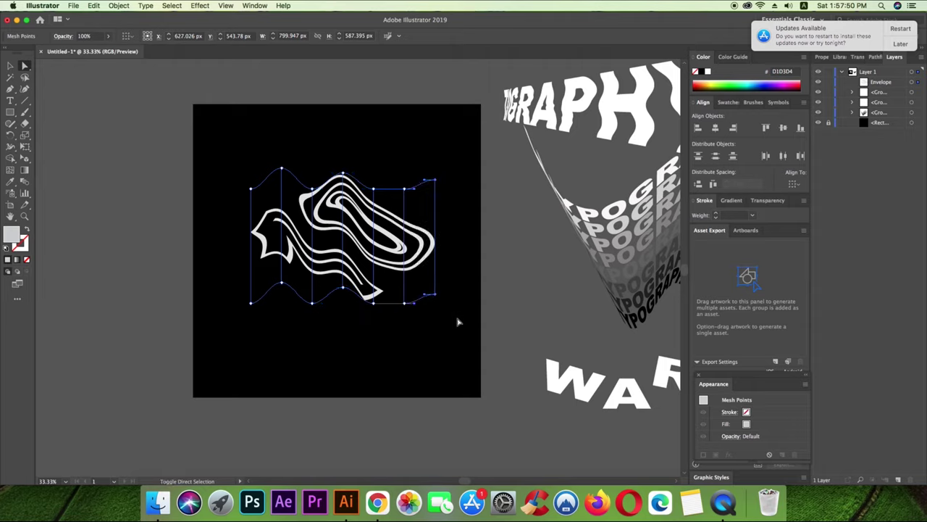
{"action": "key", "text": "shift+Up"}
{"action": "key", "text": "shift+Up"}
{"action": "left_click", "coordinate": [10, 65]}
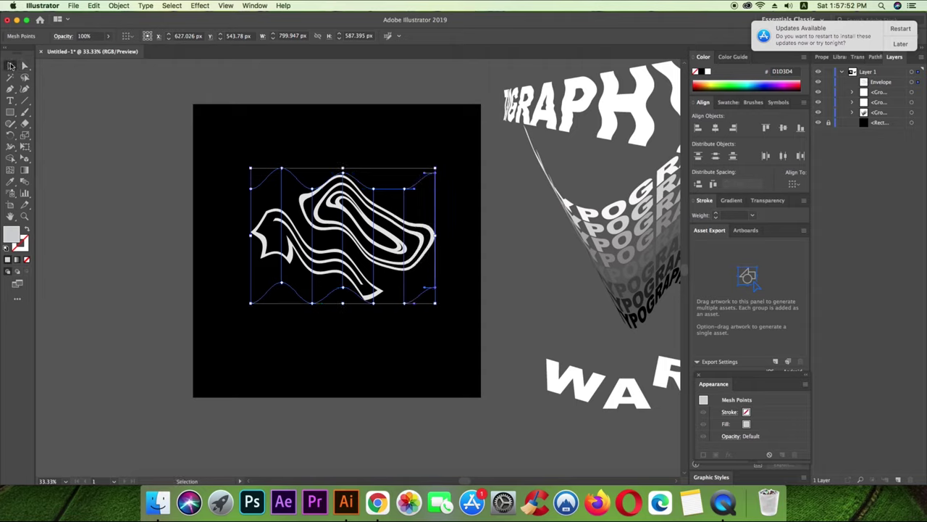
{"action": "left_click", "coordinate": [116, 153]}
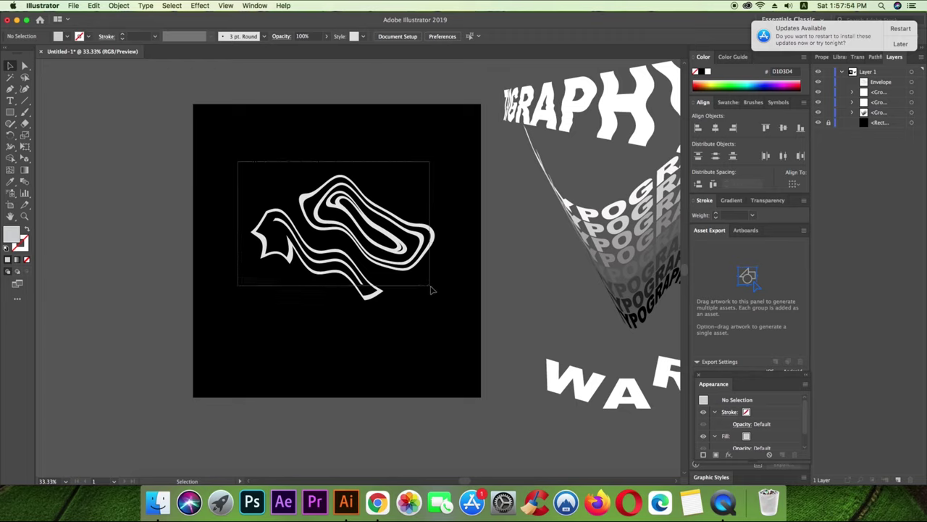
{"action": "left_click_drag", "start_coordinate": [237, 165], "coordinate": [444, 311]}
{"action": "left_click", "coordinate": [410, 384]}
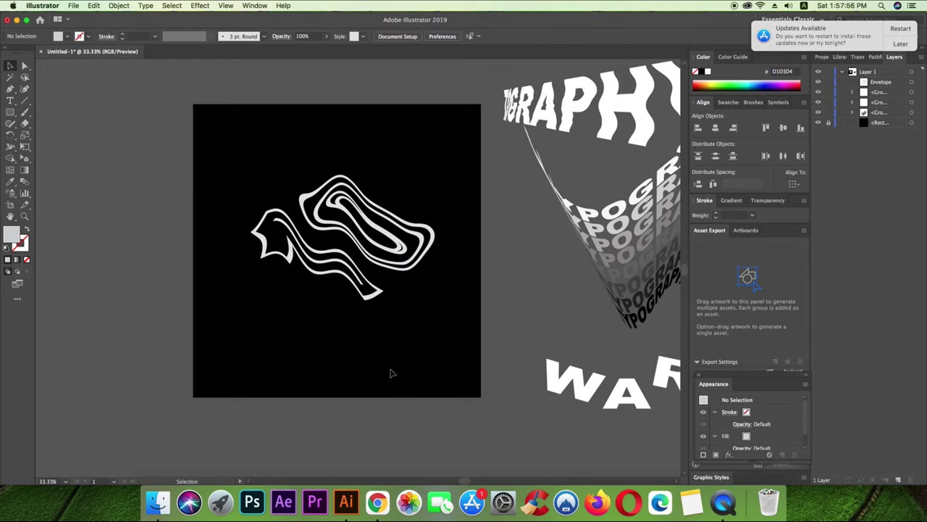
{"action": "left_click_drag", "start_coordinate": [445, 196], "coordinate": [242, 324]}
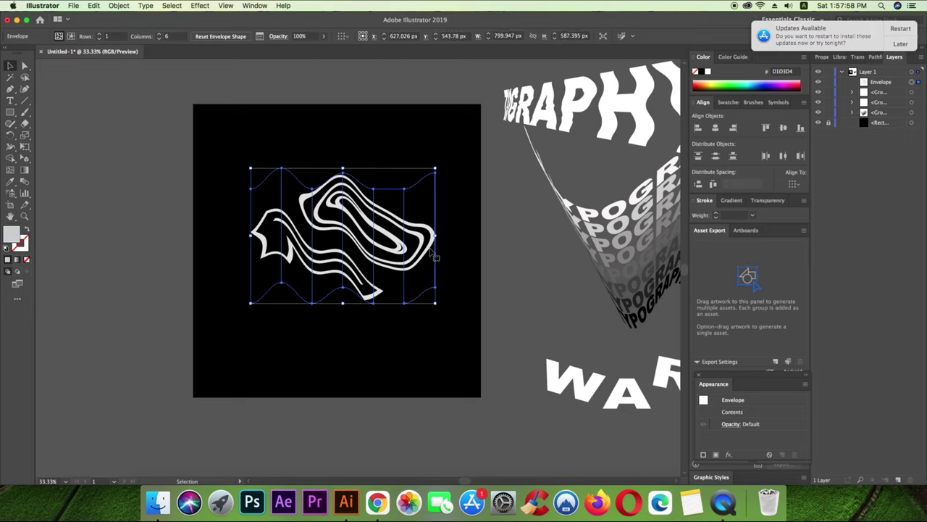
{"action": "left_click", "coordinate": [224, 221]}
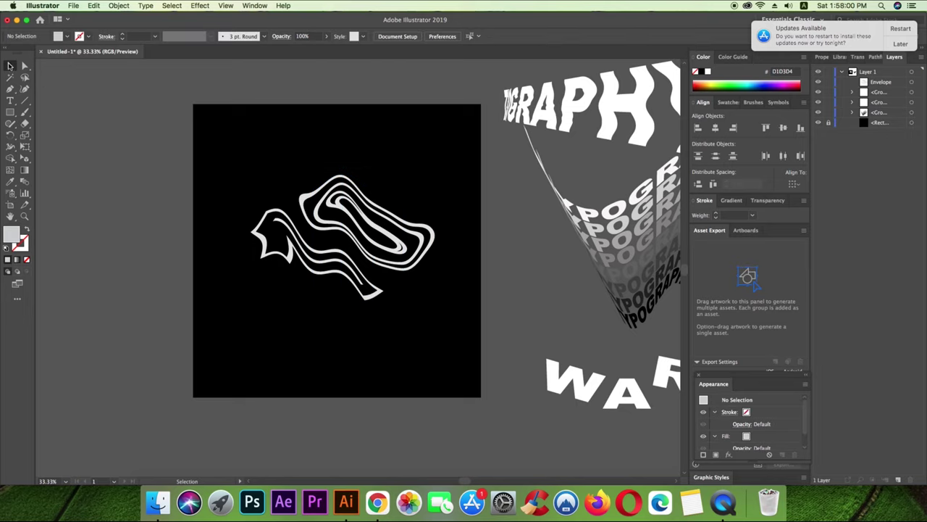
{"action": "left_click_drag", "start_coordinate": [226, 138], "coordinate": [468, 385]}
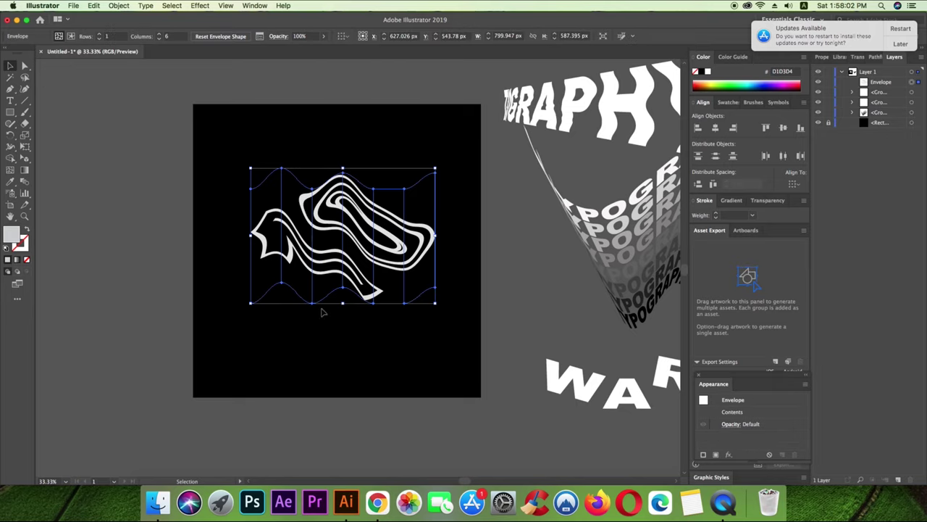